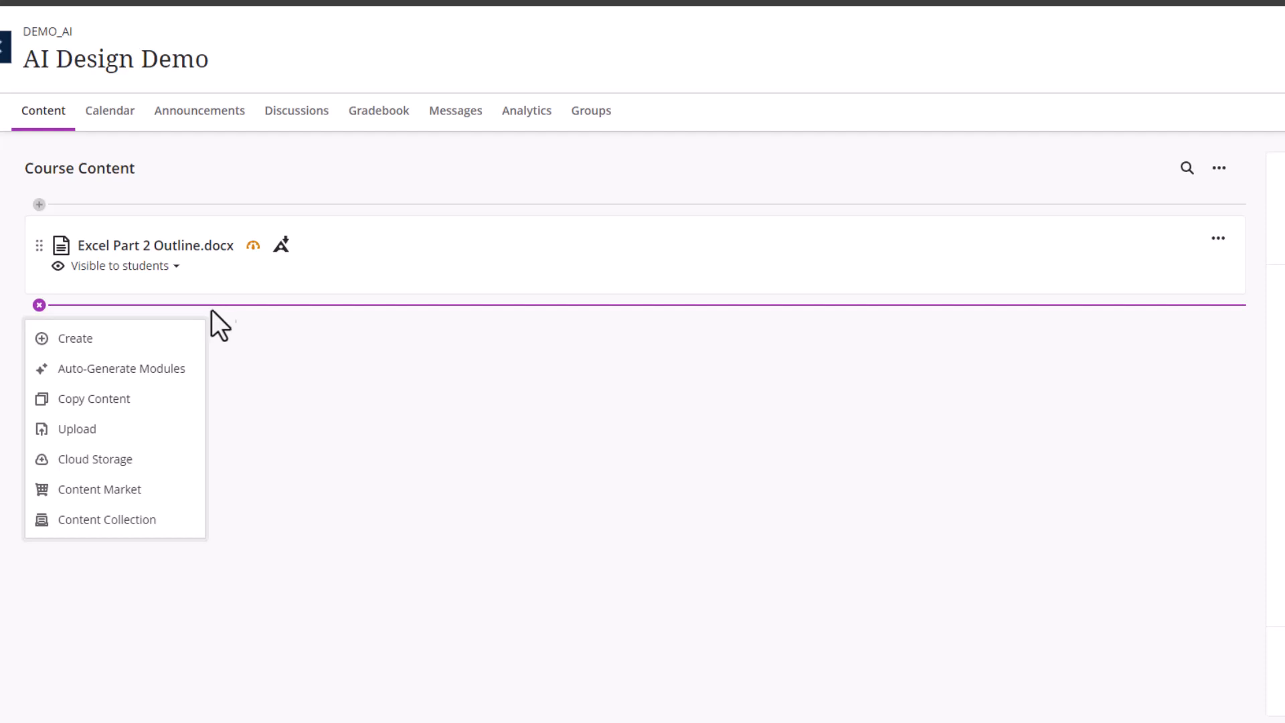
# Auto-generate learning modules from the description "This is an introductory course on Microsoft Excel including formulas, charts and PivotTables"
pyautogui.click(165, 367)
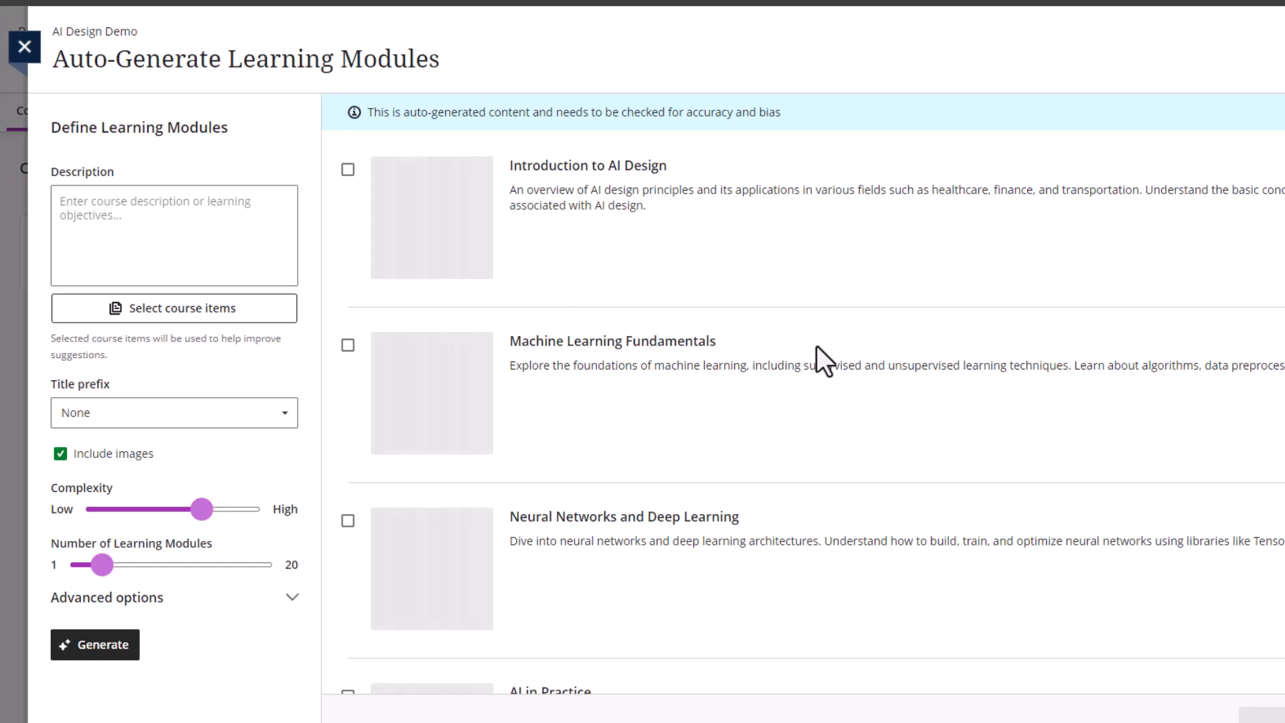
pyautogui.click(81, 209)
pyautogui.write('This is an introductory course on Microsoft Excel, including formulas, charts and PivotTables')
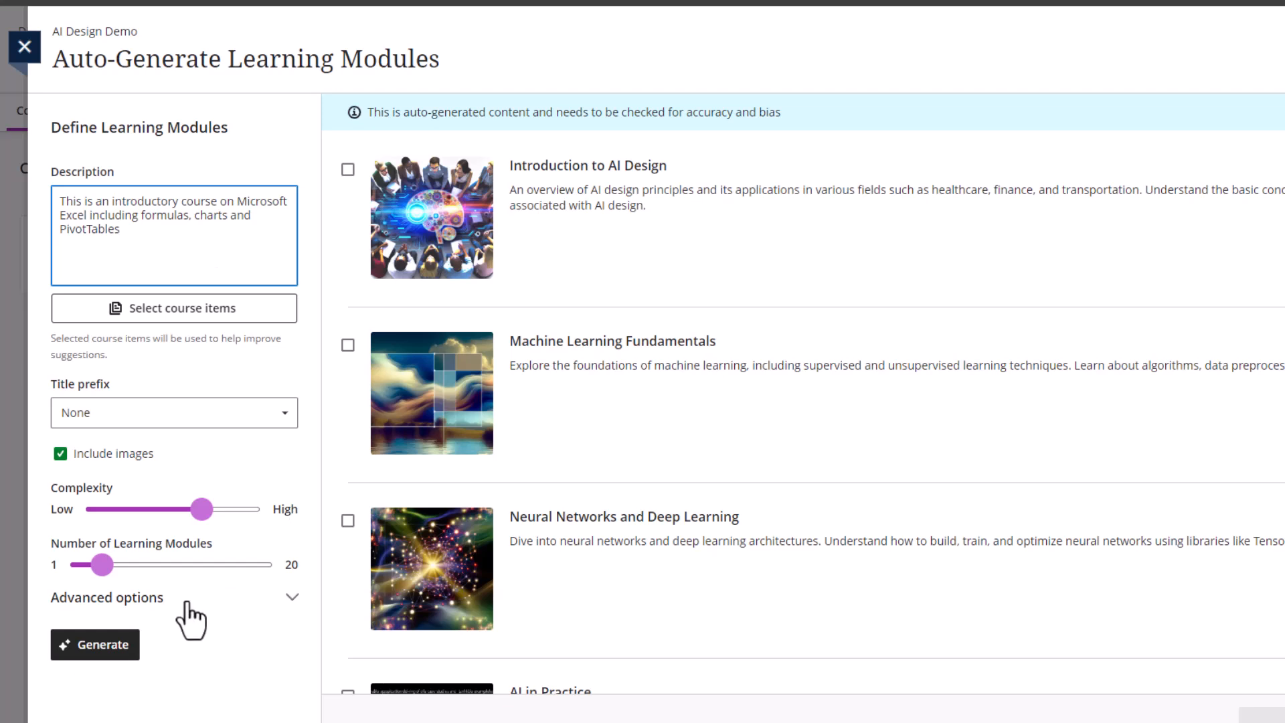
pyautogui.click(100, 645)
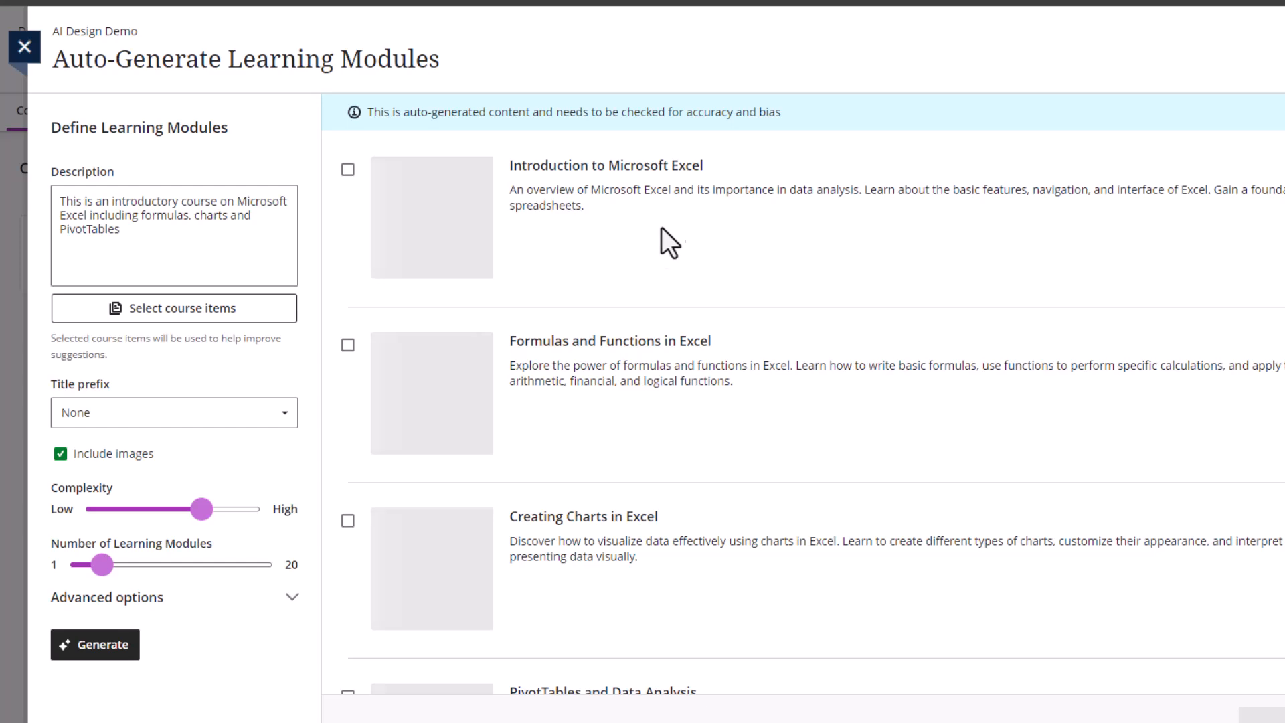
# Add Excel Part 2 Outline.docx from the course content as a source item and regenerate the learning modules
pyautogui.click(156, 328)
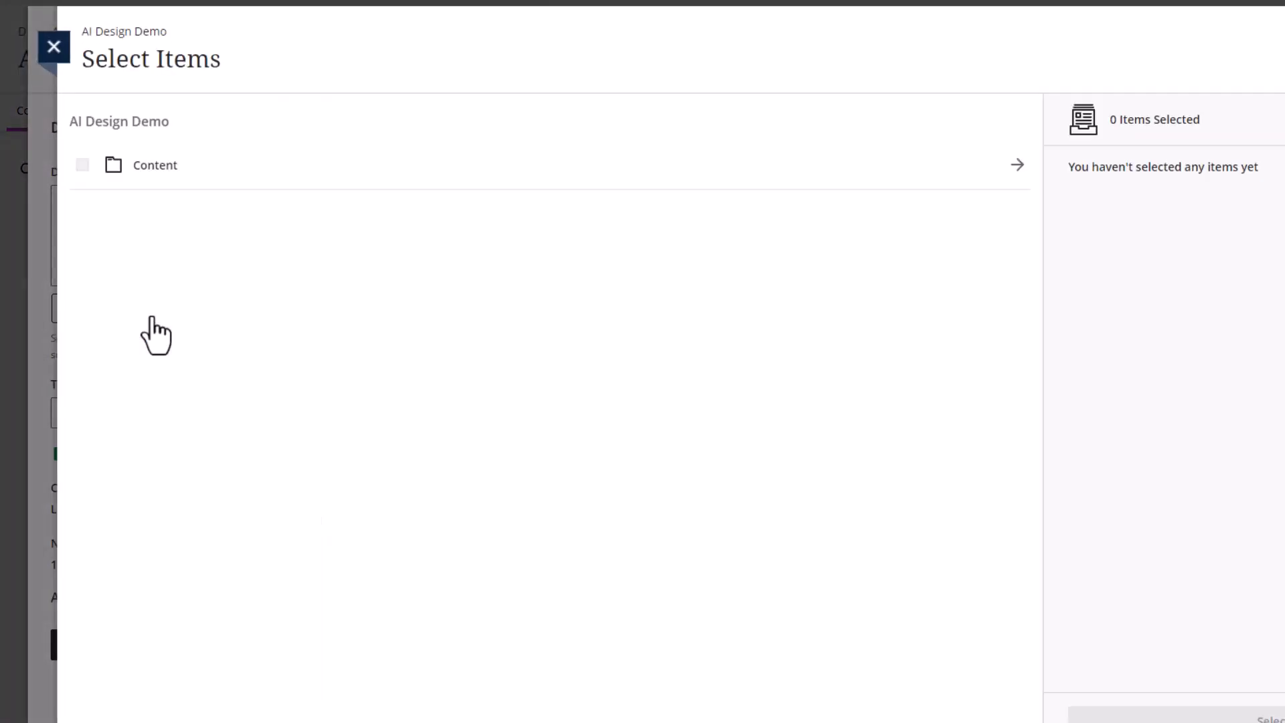
pyautogui.click(1017, 165)
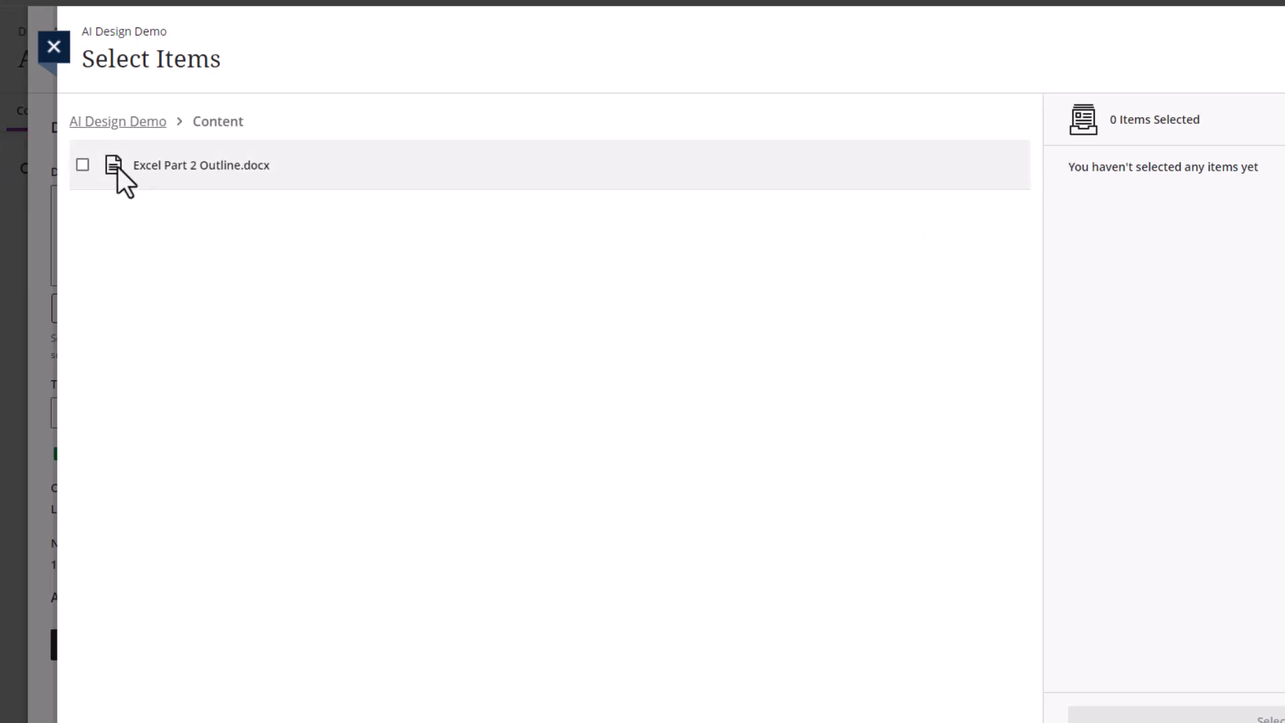
pyautogui.click(82, 165)
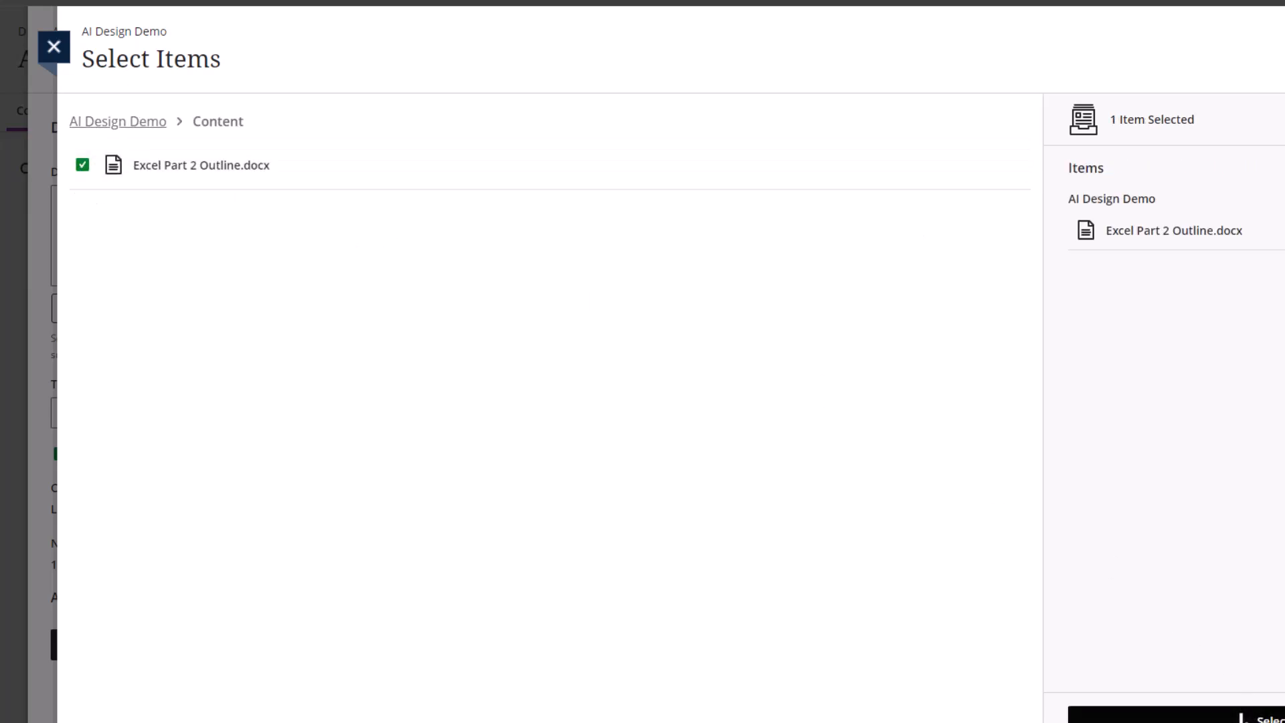
pyautogui.click(1258, 714)
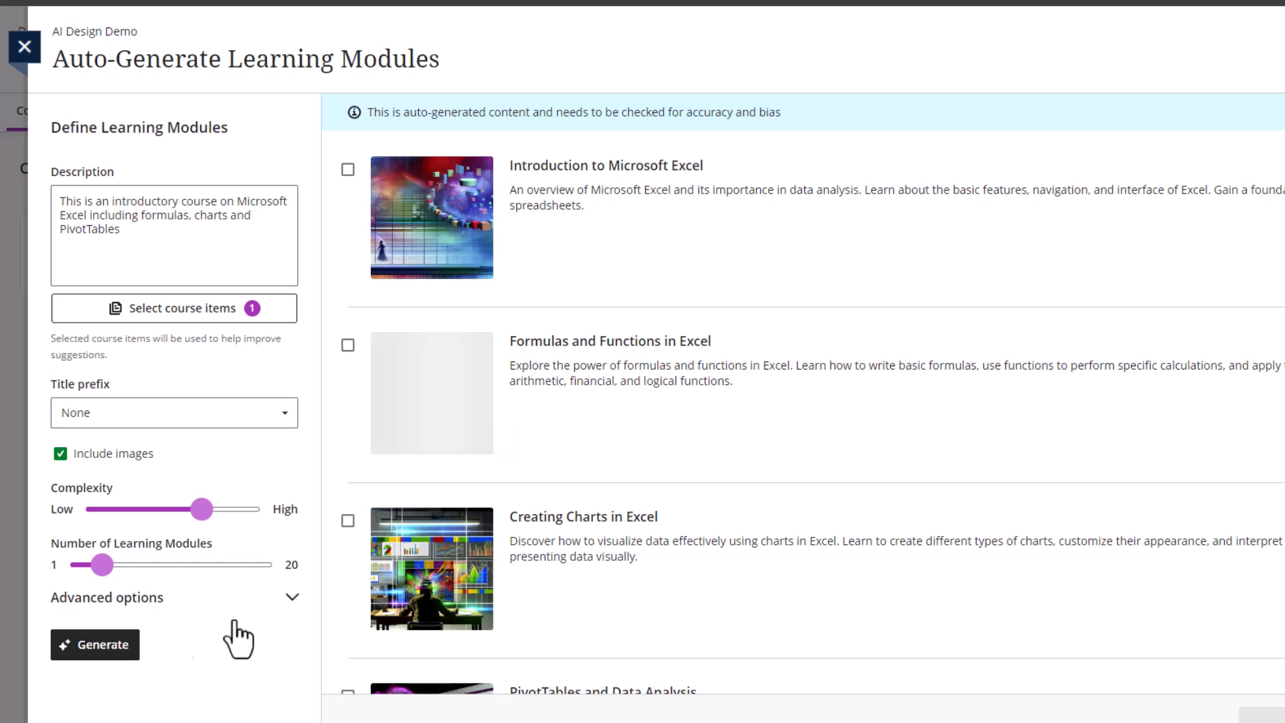
pyautogui.click(99, 652)
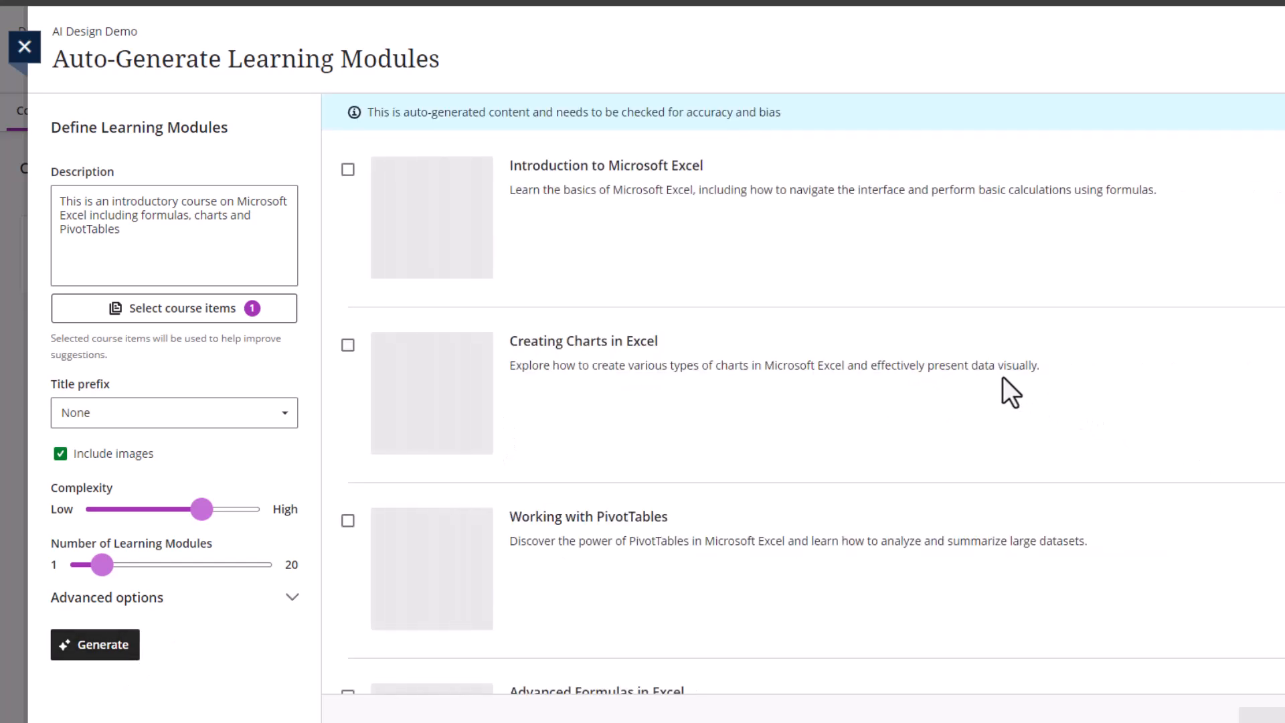
pyautogui.scroll(-3, 1003, 377)
pyautogui.scroll(3, 1003, 378)
# Regenerate the modules with the title prefix Week, 15 learning modules and the complexity lowered to just below the middle
pyautogui.click(290, 414)
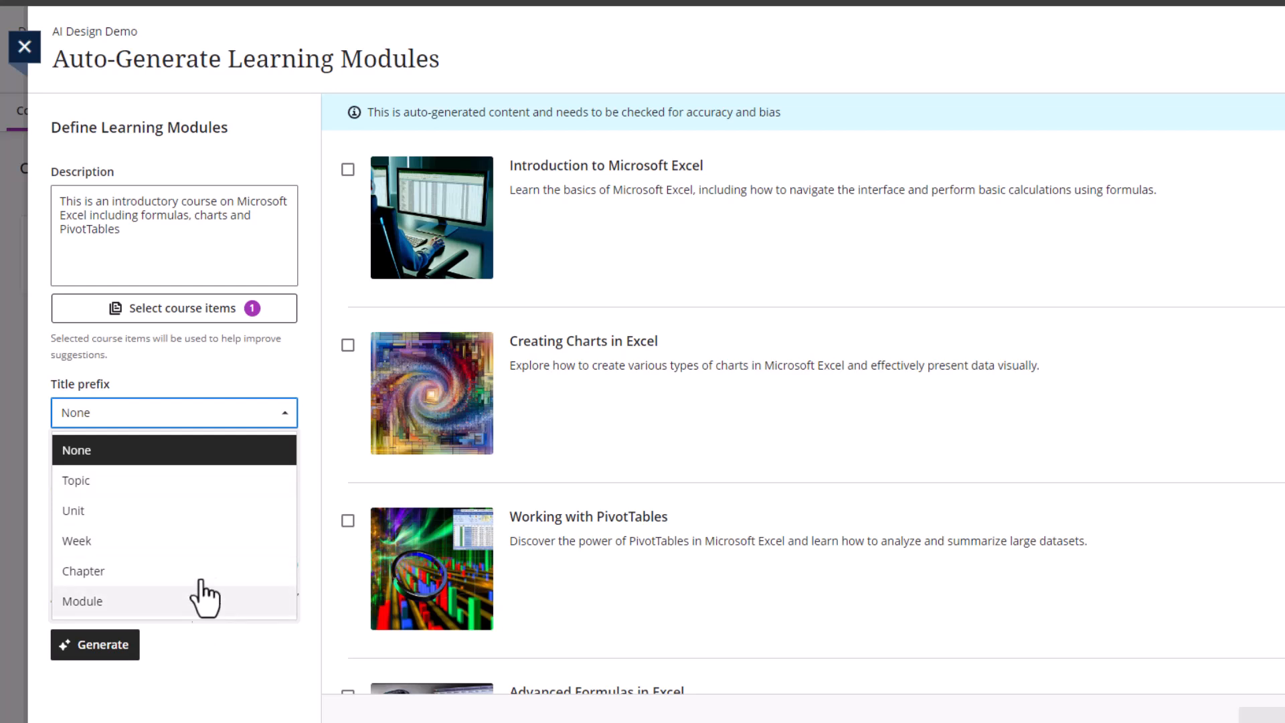
pyautogui.click(167, 541)
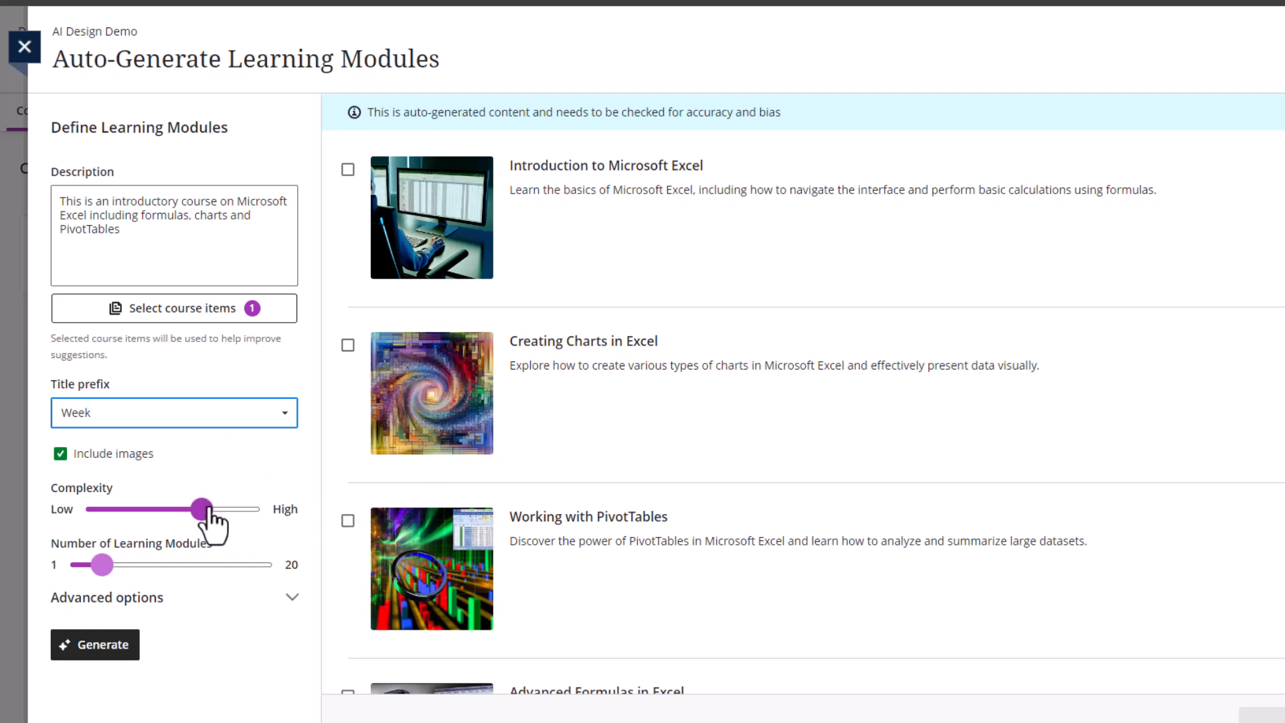
pyautogui.moveTo(103, 565); pyautogui.dragTo(219, 565)
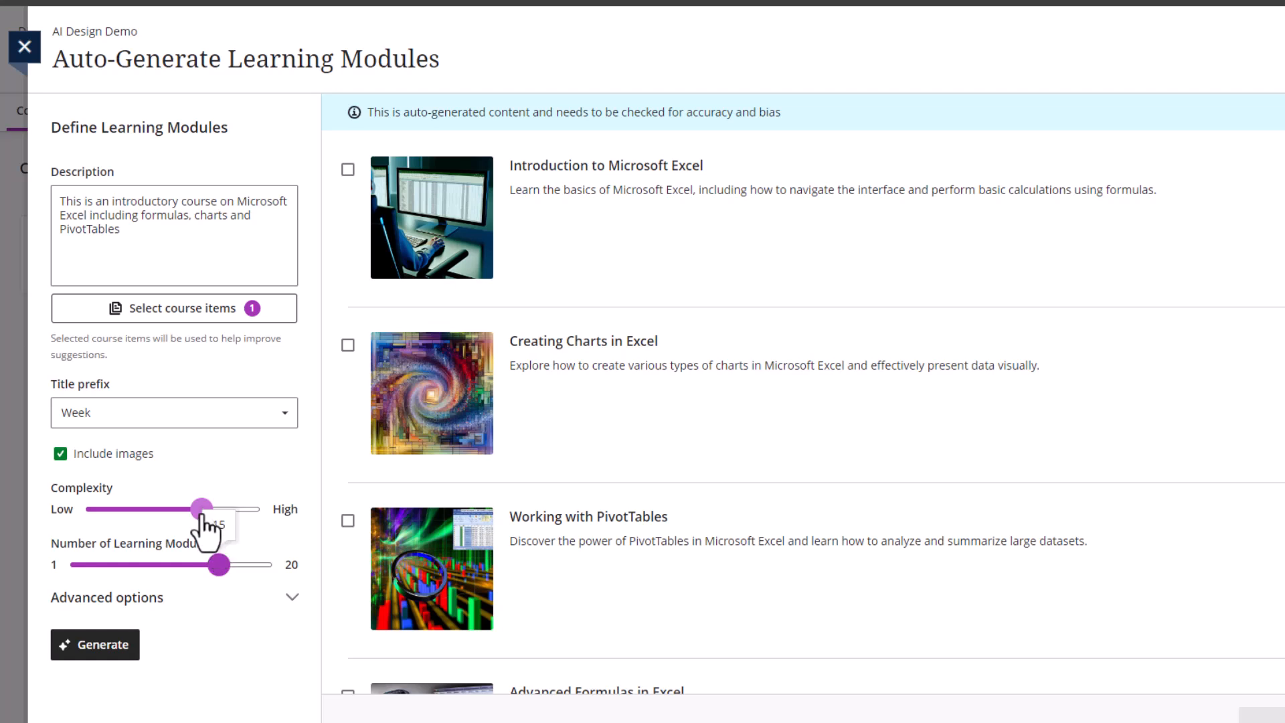
pyautogui.moveTo(200, 510); pyautogui.dragTo(164, 510)
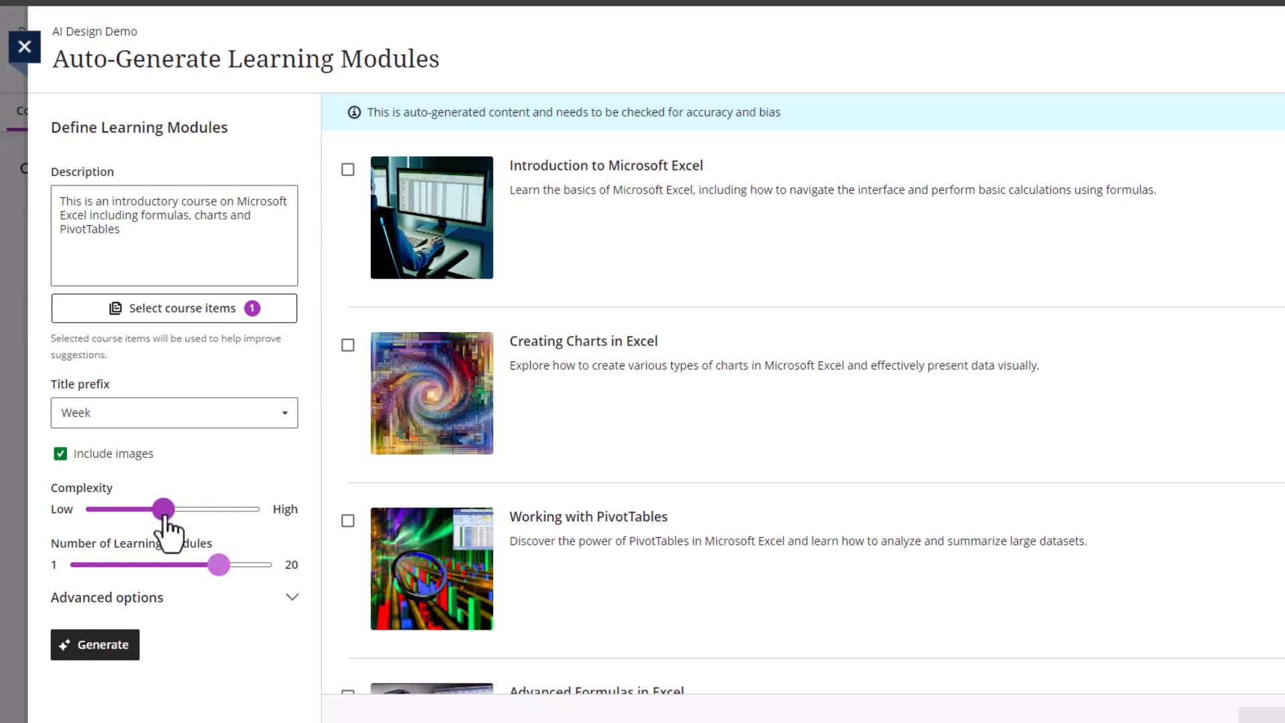
pyautogui.click(107, 647)
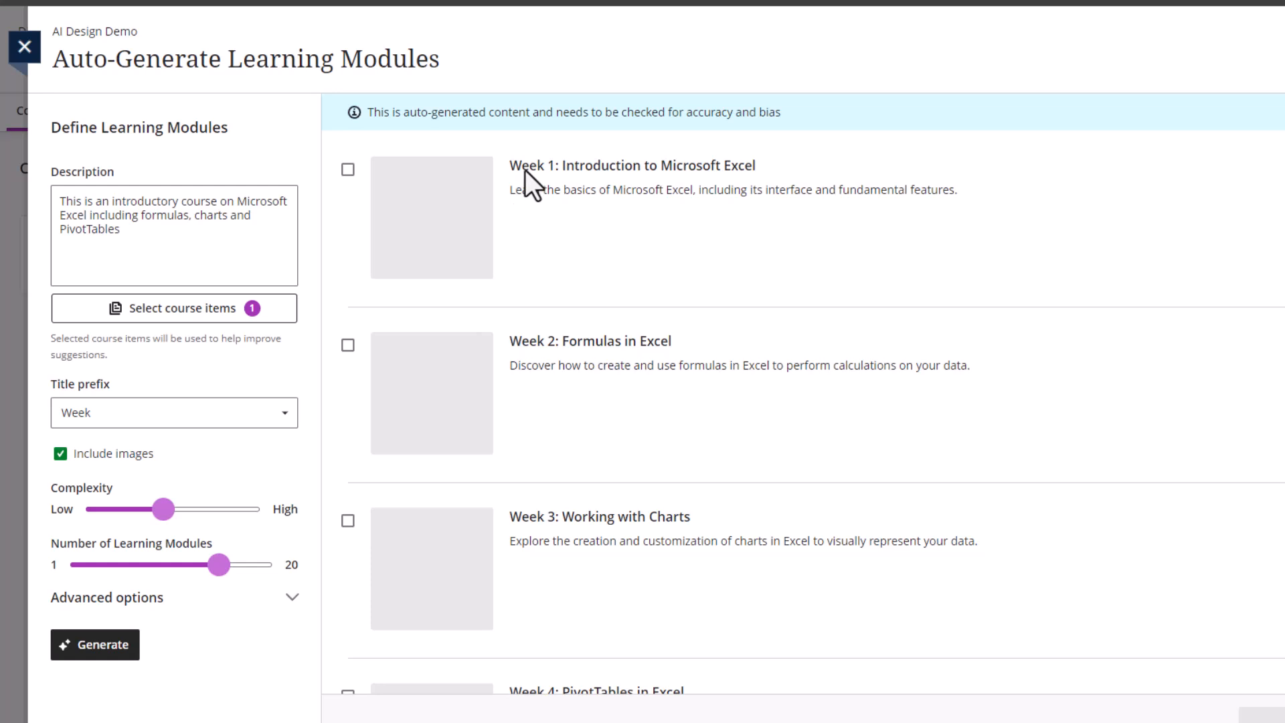
# Review the generated suggestions, select all modules from Week 1 through Week 15 and add them to the course
pyautogui.scroll(-3, 649, 294)
pyautogui.scroll(-5, 649, 294)
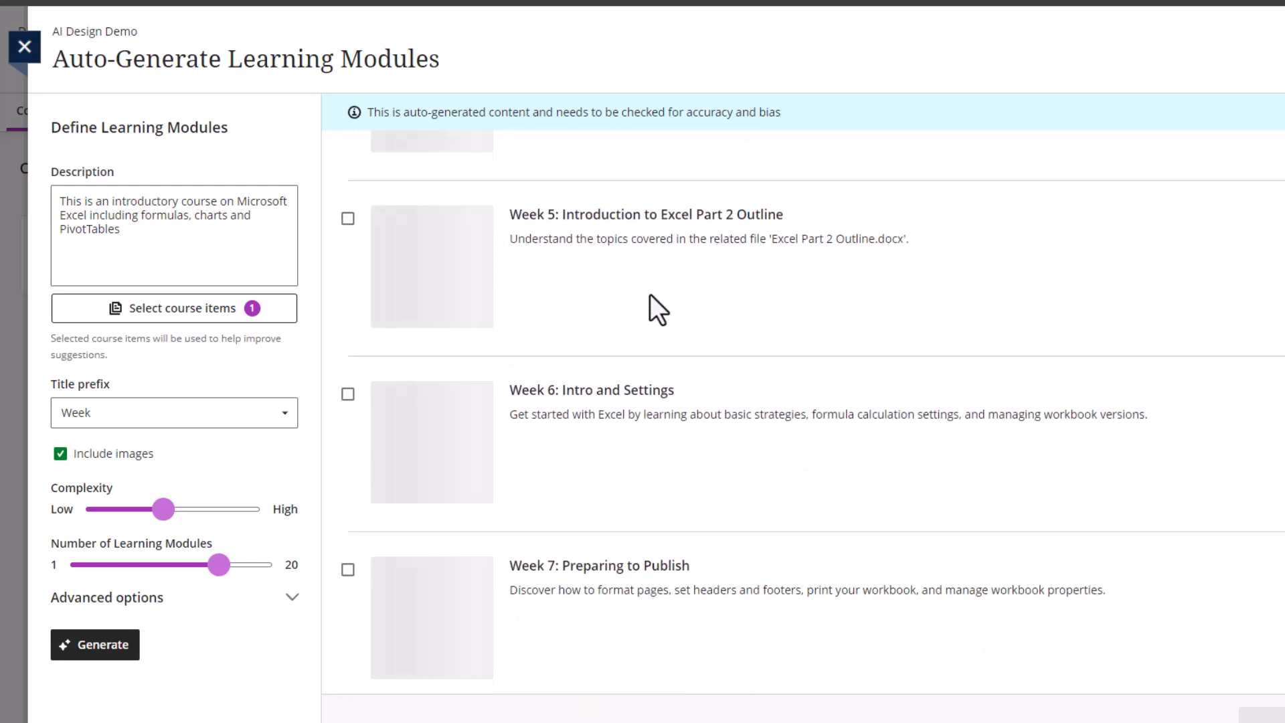
pyautogui.scroll(-6, 649, 295)
pyautogui.scroll(10, 649, 295)
pyautogui.scroll(4, 649, 295)
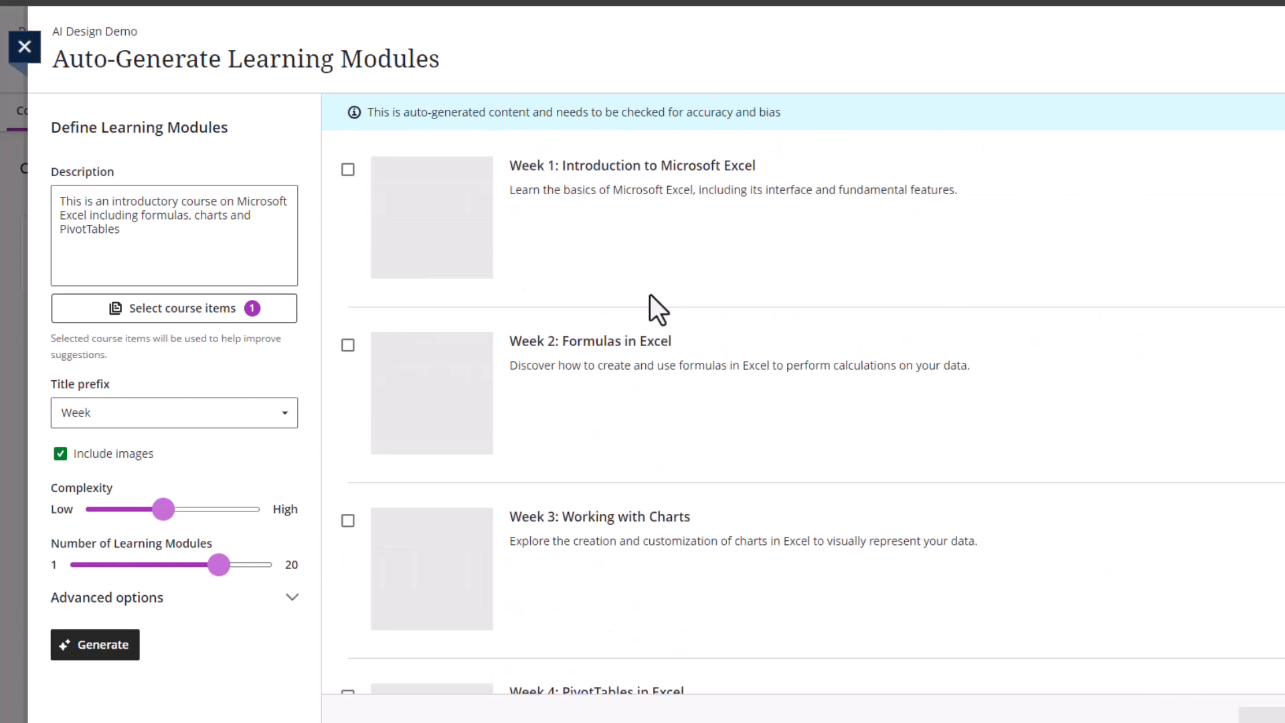
pyautogui.click(348, 170)
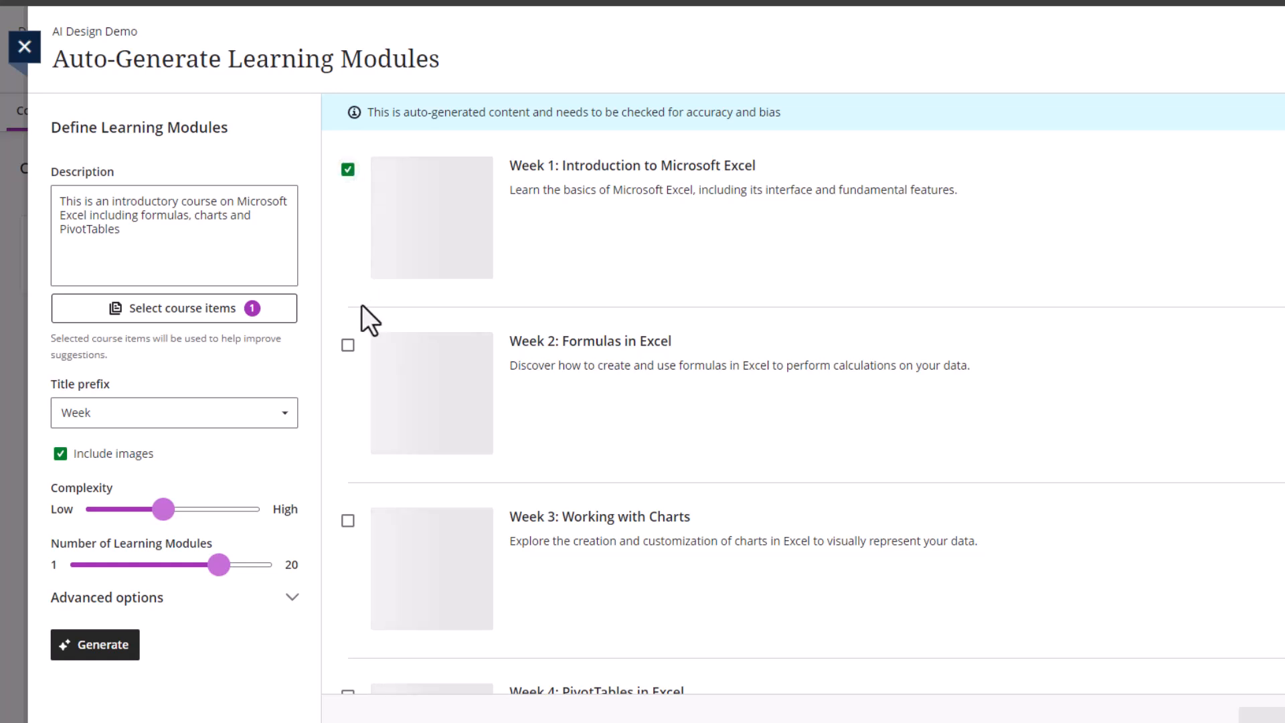
pyautogui.click(348, 344)
pyautogui.click(347, 520)
pyautogui.scroll(-4, 347, 520)
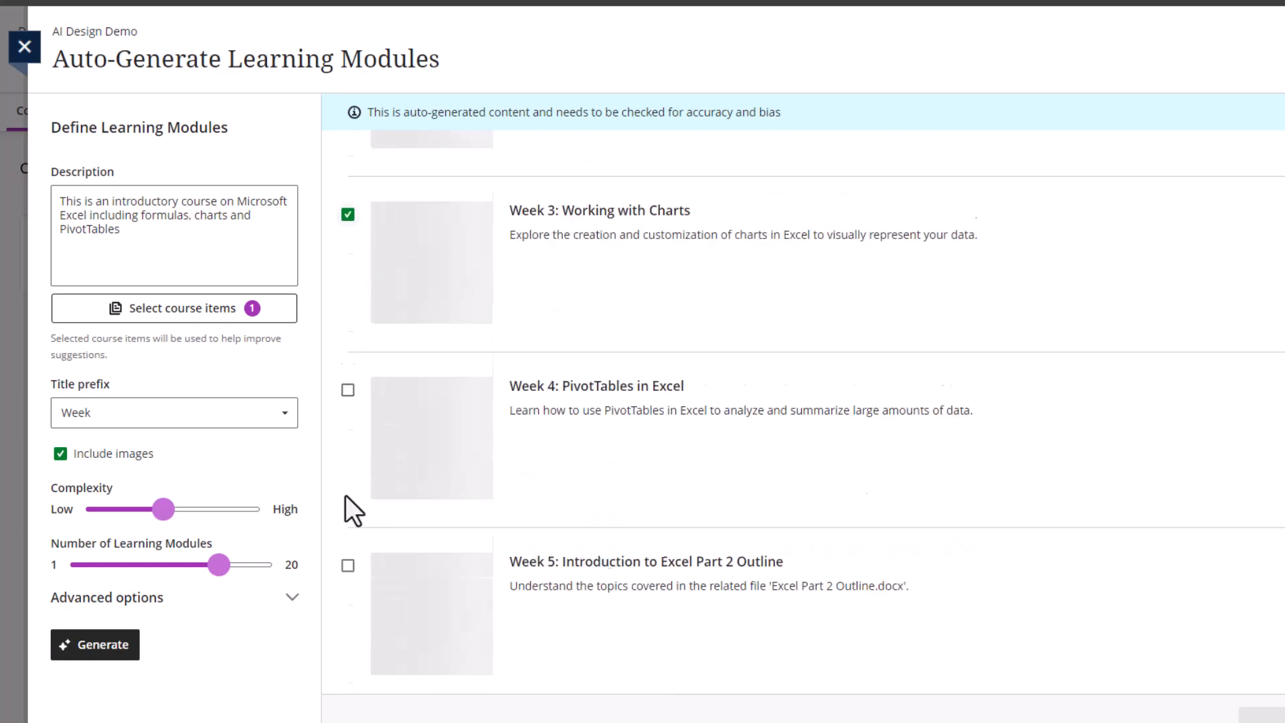
pyautogui.click(347, 544)
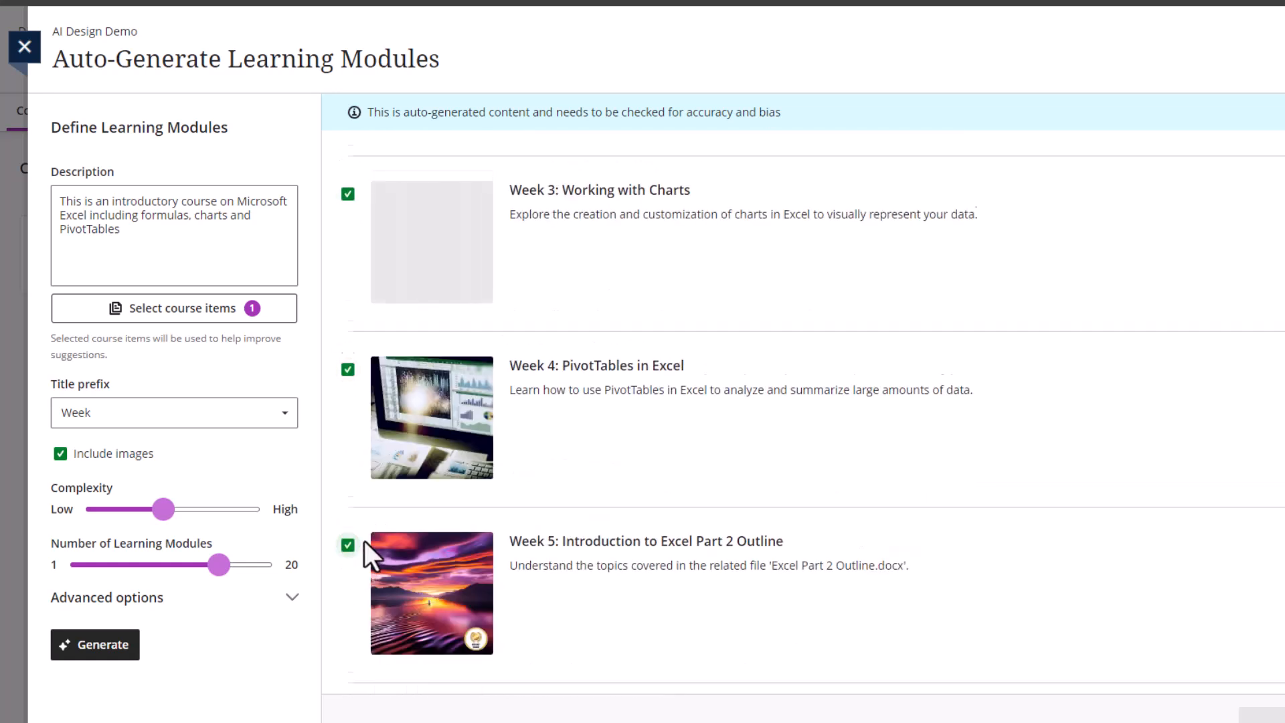
pyautogui.scroll(-3, 356, 404)
pyautogui.click(347, 476)
pyautogui.scroll(-3, 355, 495)
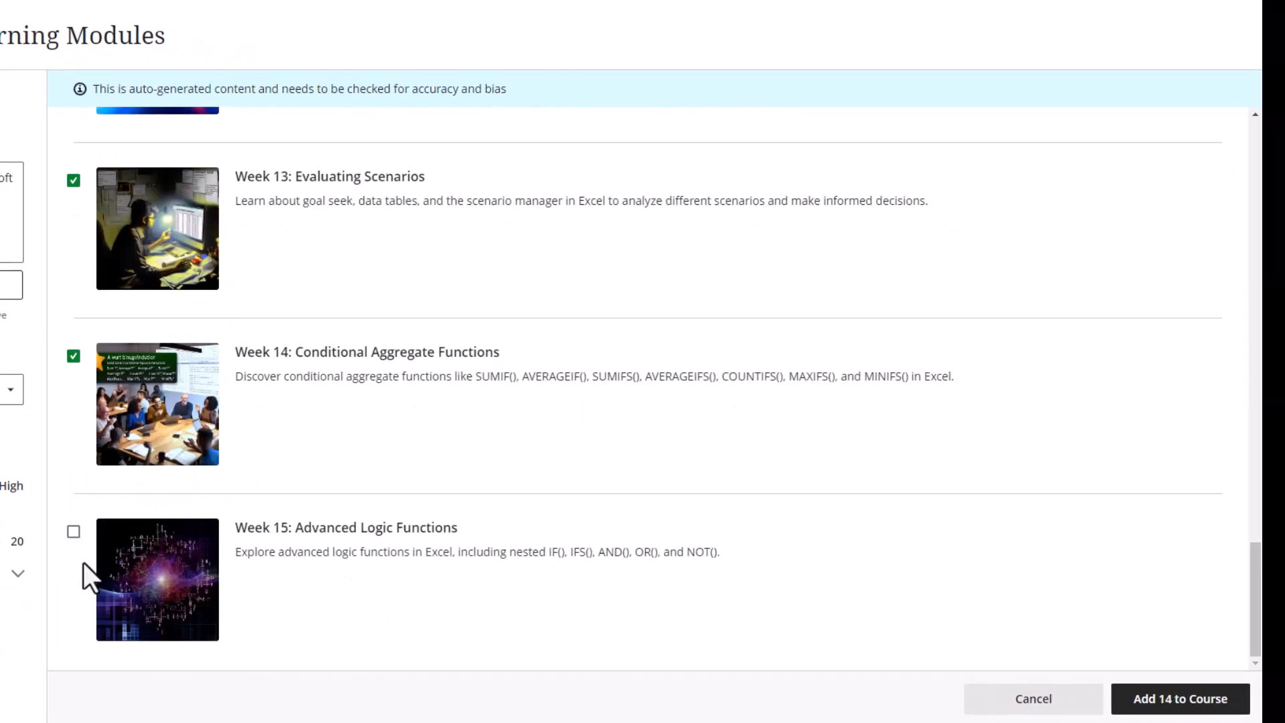
pyautogui.click(73, 531)
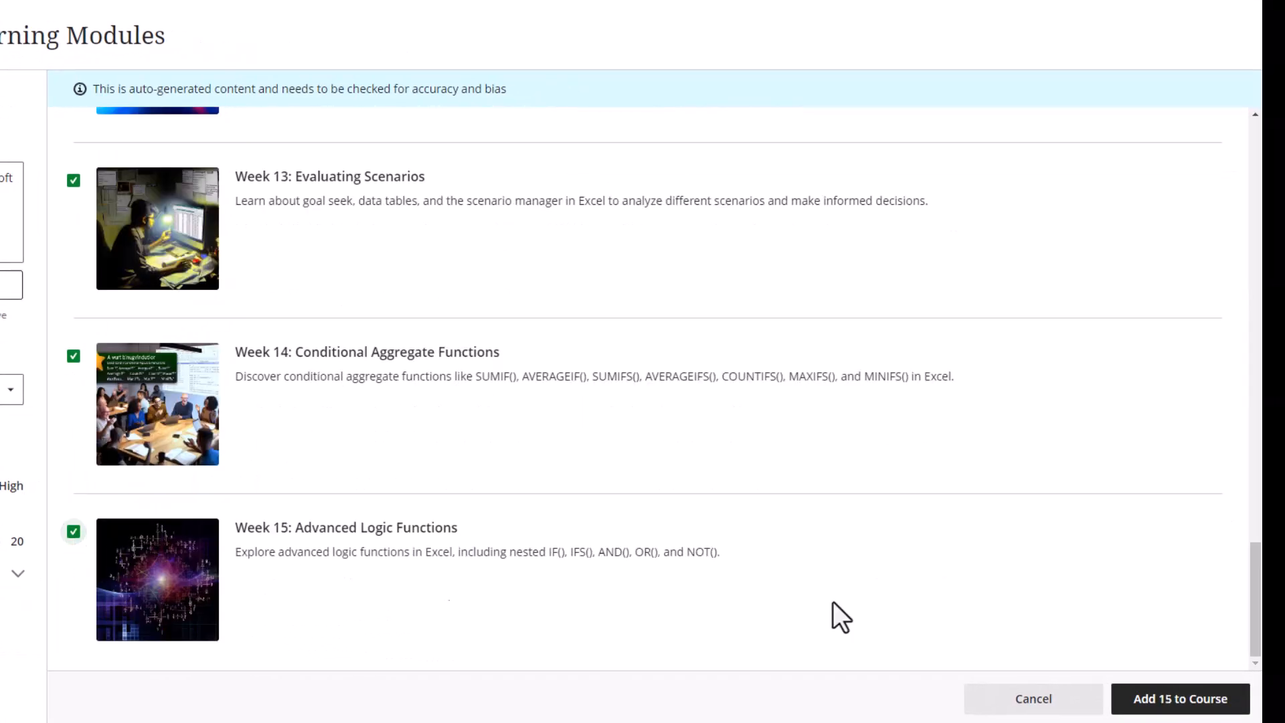
pyautogui.click(1180, 703)
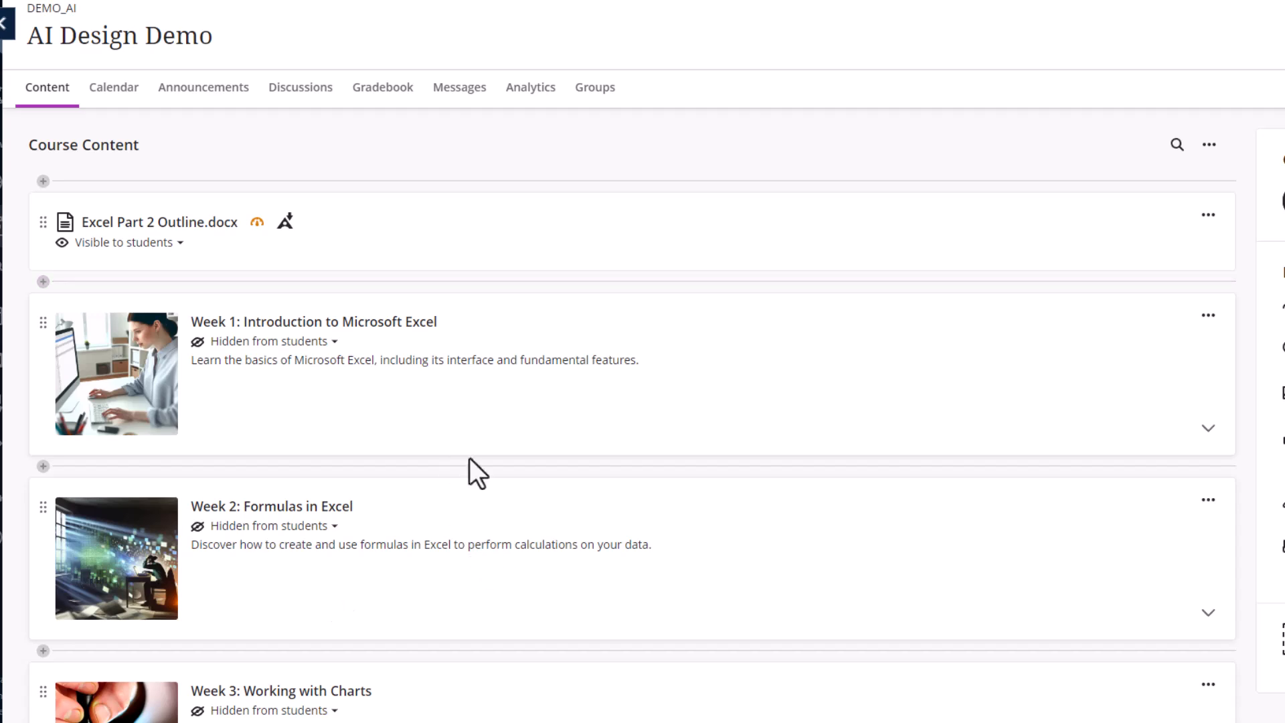
# Look at the edit settings of the Week 1: Introduction to Microsoft Excel module and close them without changes
pyautogui.click(1212, 322)
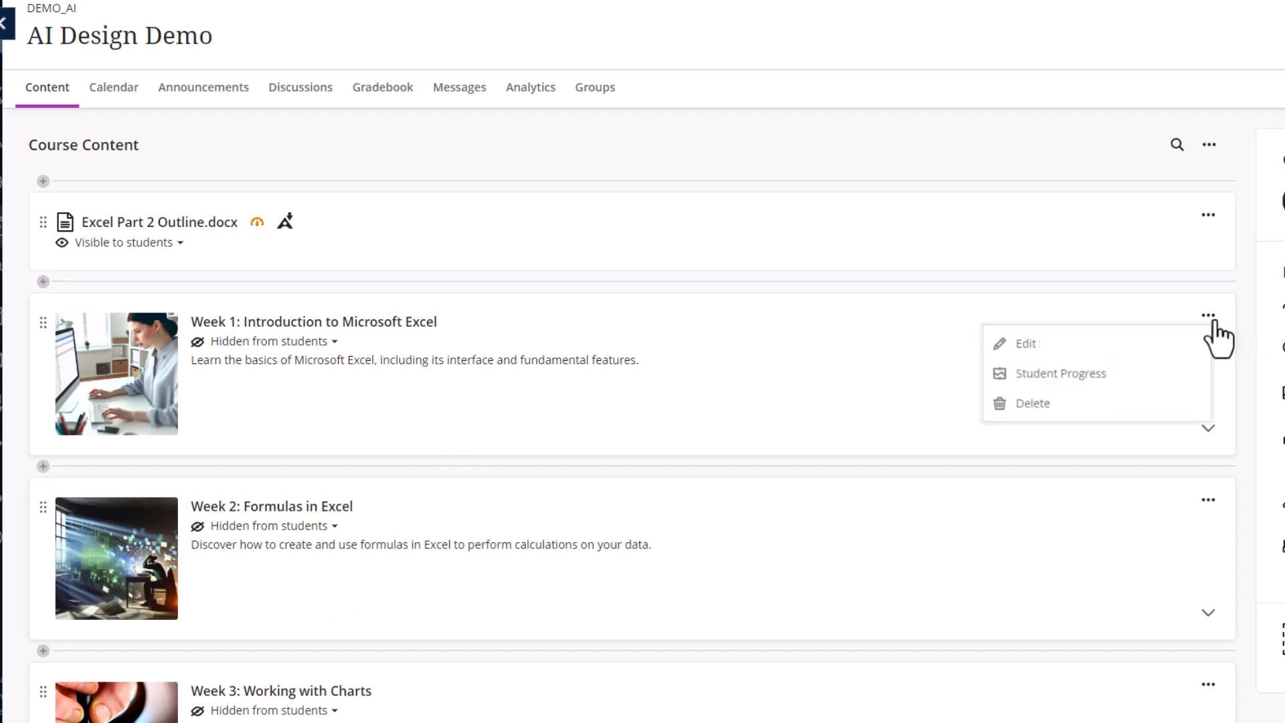
pyautogui.click(1151, 347)
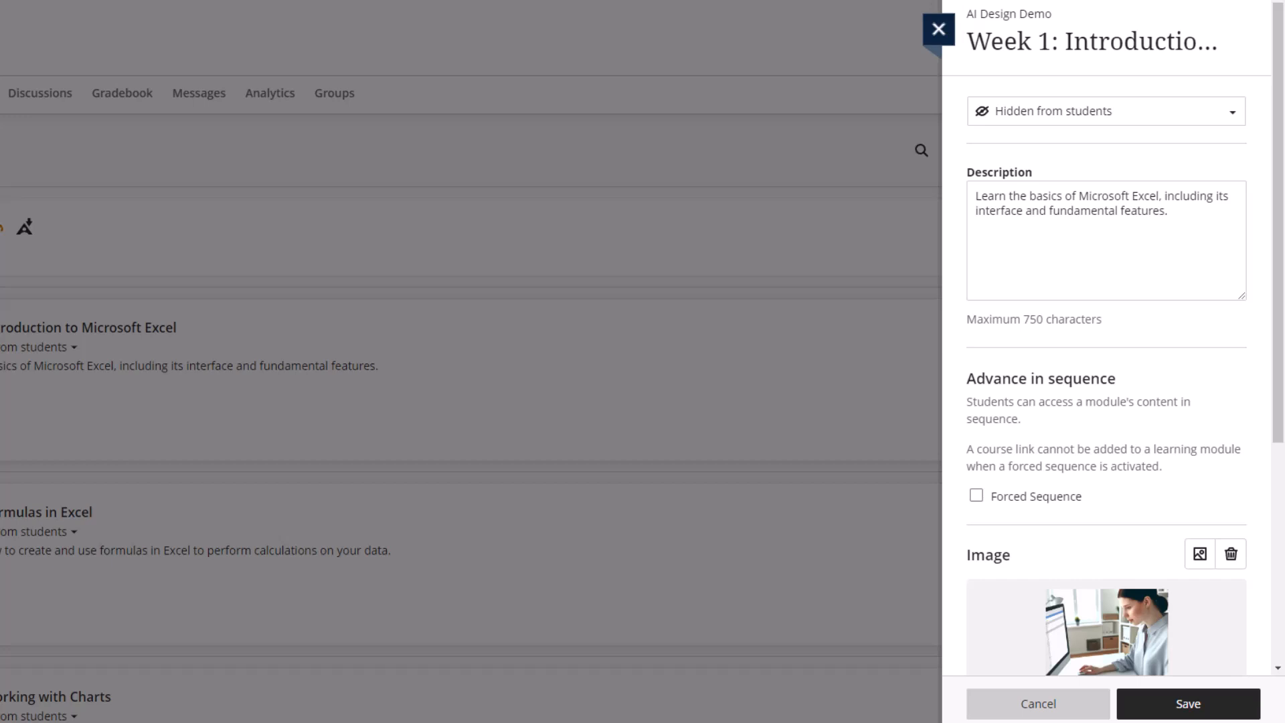
pyautogui.click(938, 30)
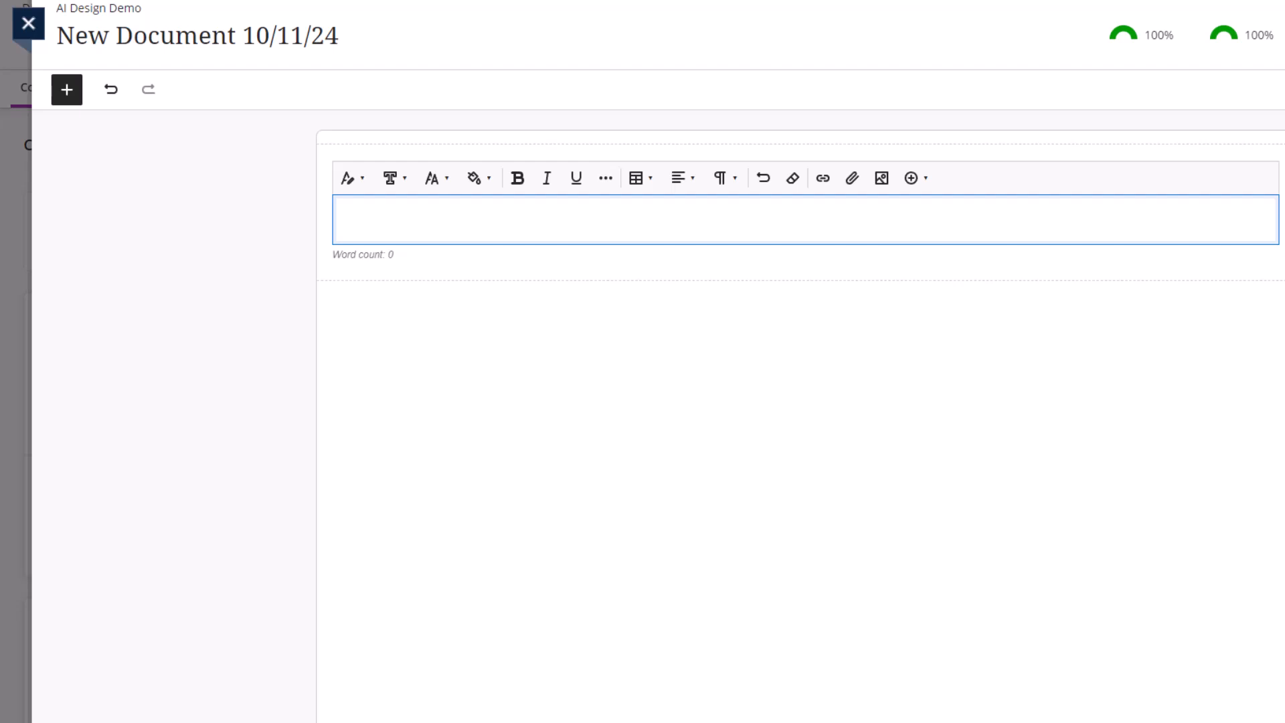
# Start inserting an image into the new document and search the Unsplash stock images for "cat"
pyautogui.click(882, 177)
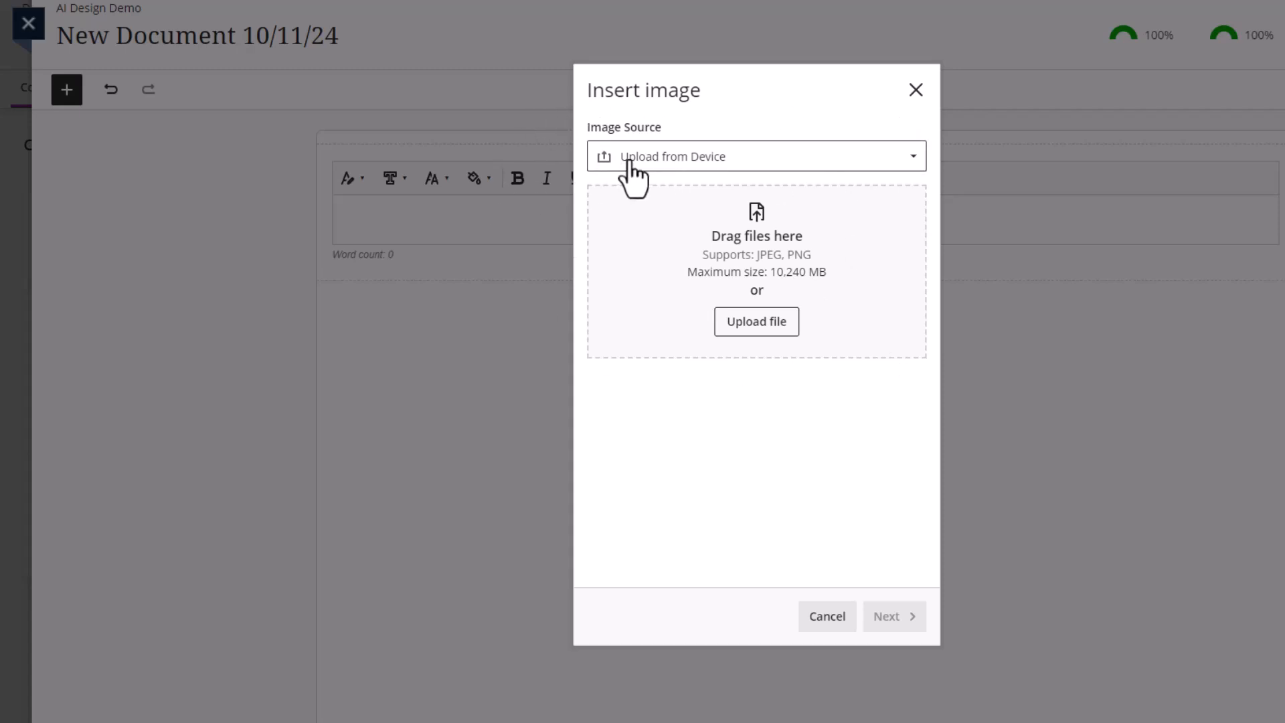
pyautogui.click(912, 156)
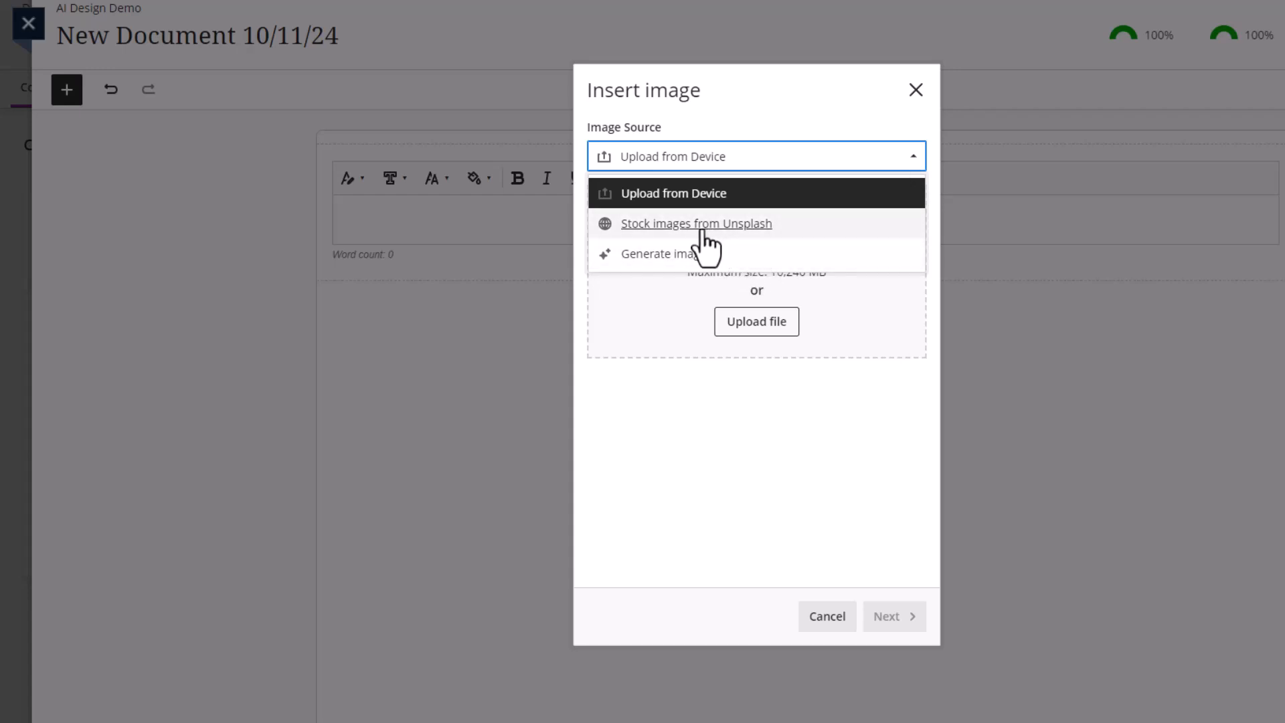
pyautogui.click(666, 228)
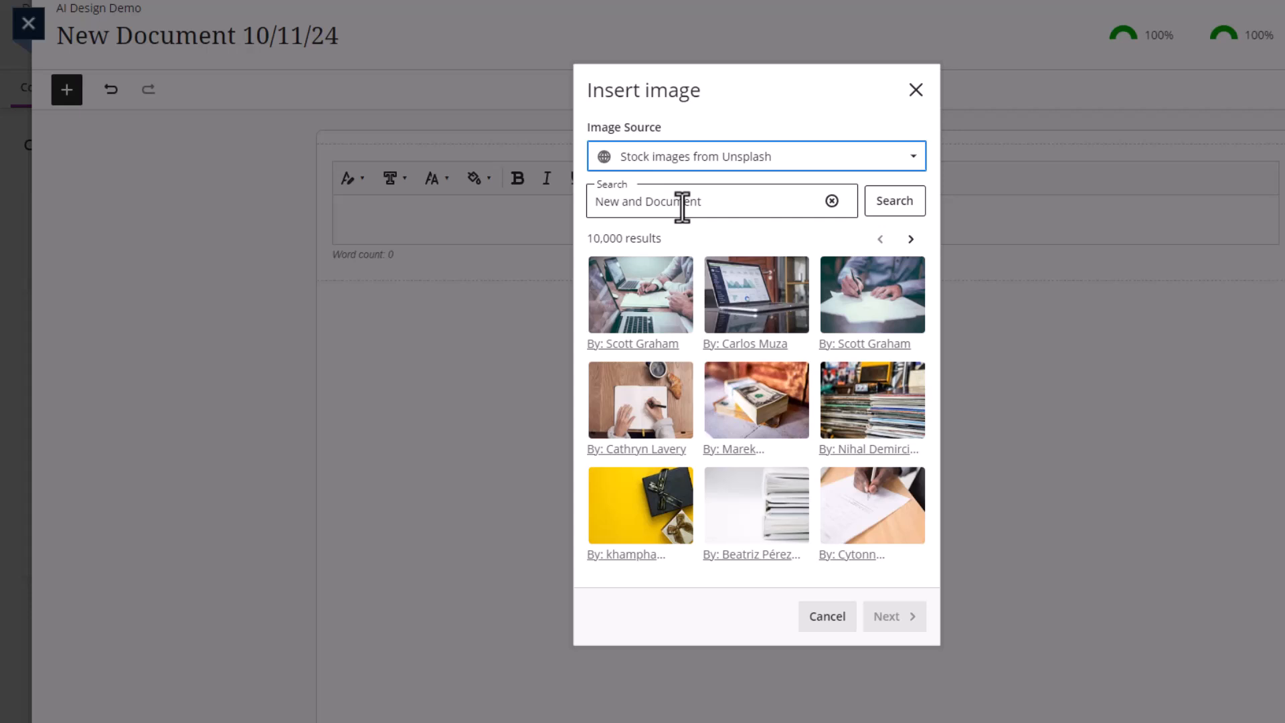
pyautogui.click(832, 201)
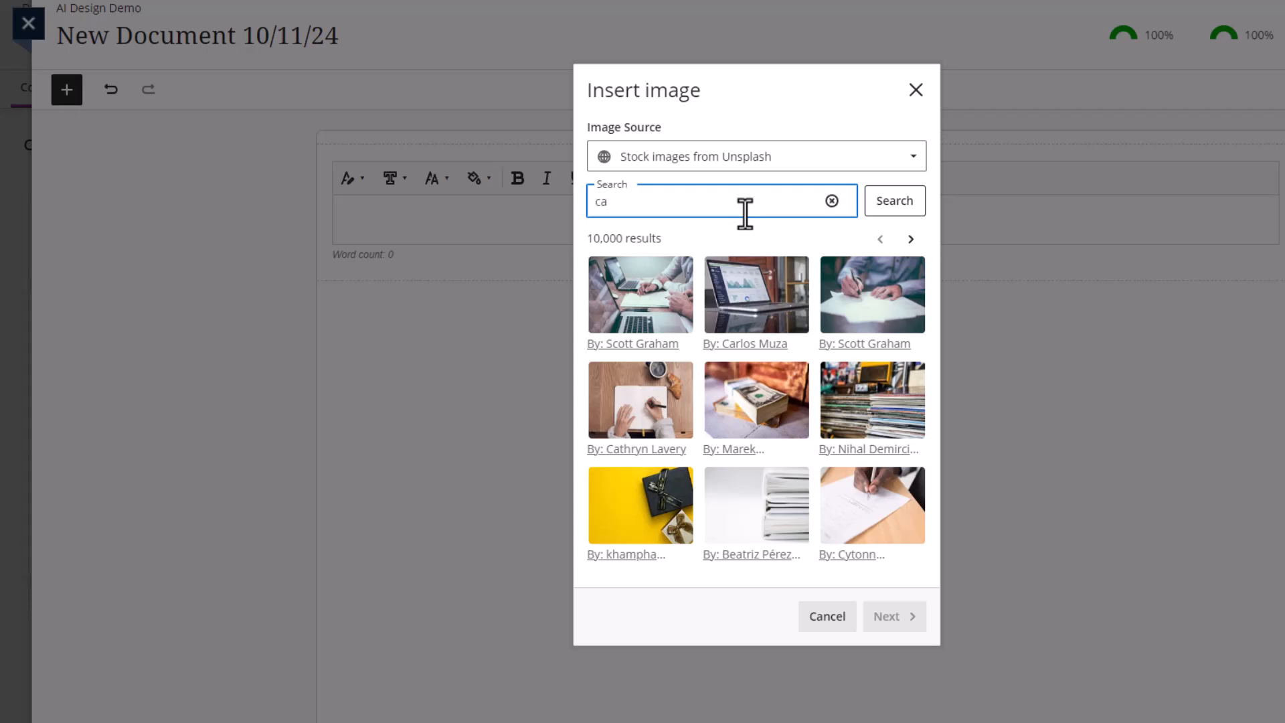
pyautogui.press('Return')
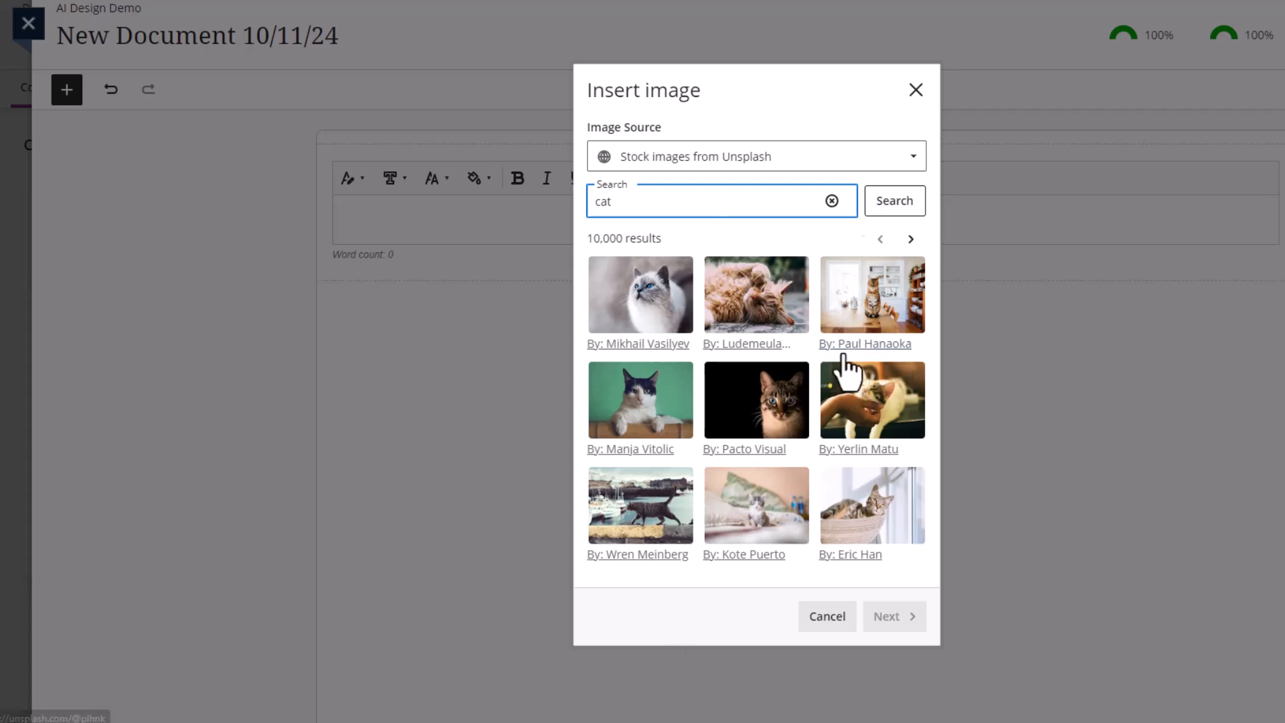
# Choose the photo of a hand petting a white and brown cat, zoom in slightly and reposition it at the original aspect ratio
pyautogui.click(876, 418)
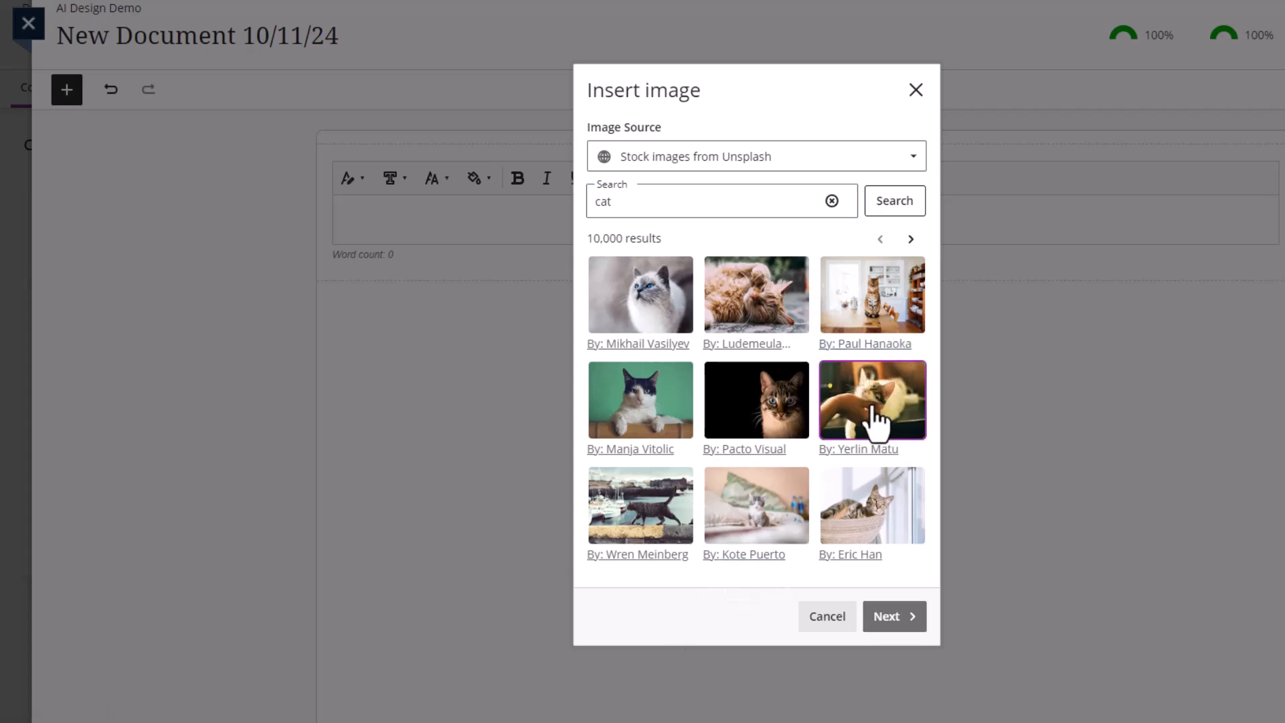
pyautogui.click(888, 617)
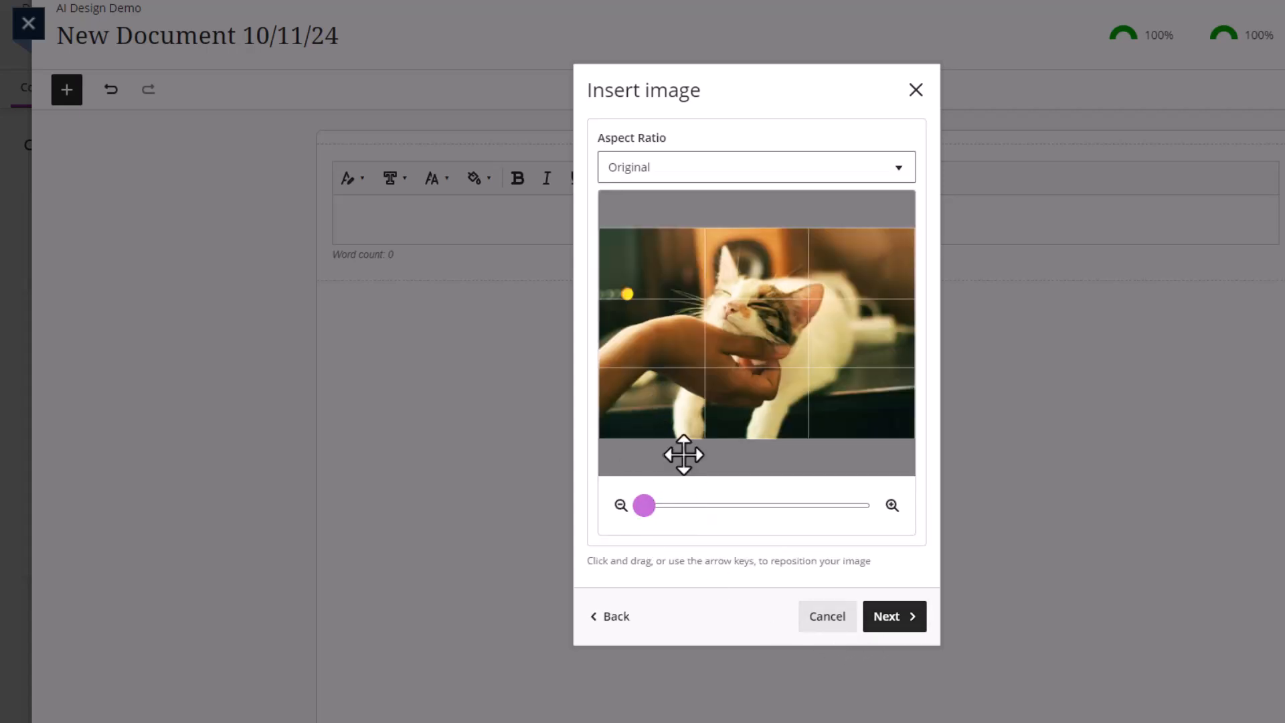
pyautogui.moveTo(647, 504); pyautogui.dragTo(694, 507)
pyautogui.moveTo(768, 361); pyautogui.dragTo(776, 453)
pyautogui.click(886, 616)
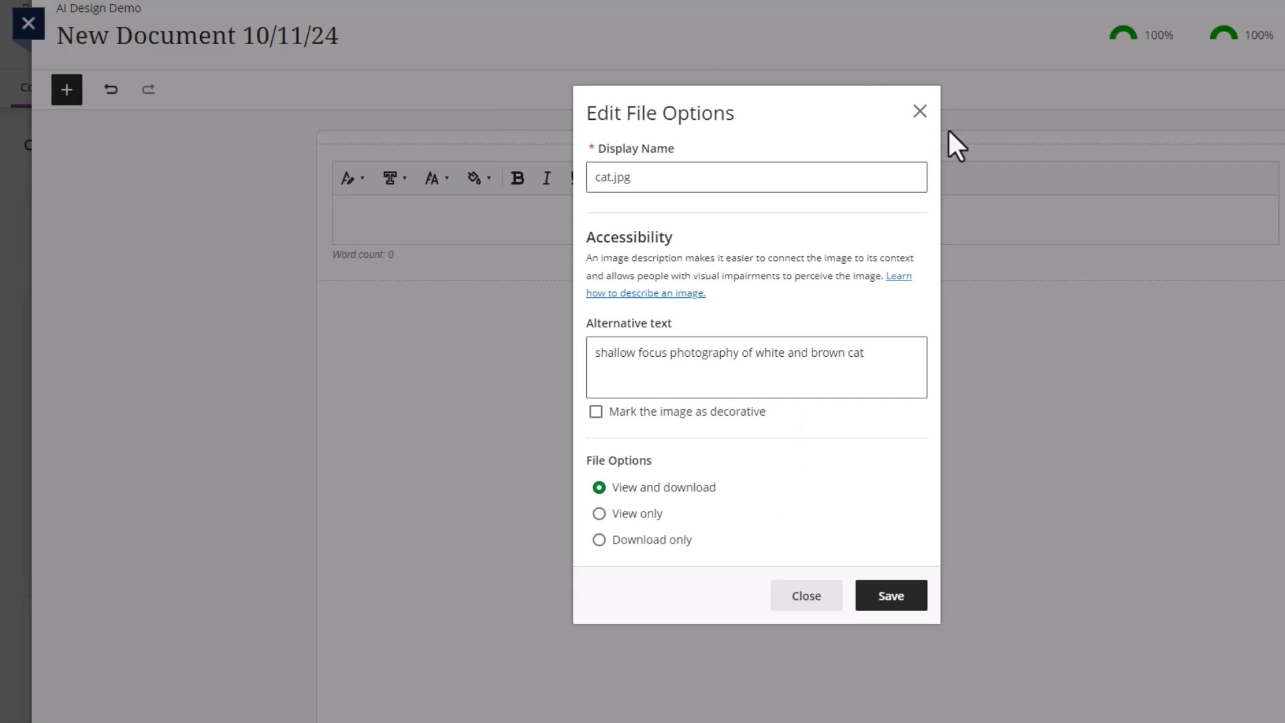
# Set the image's display name to "cat", keeping its alternative text, and save it into the document
pyautogui.moveTo(875, 356); pyautogui.dragTo(586, 359)
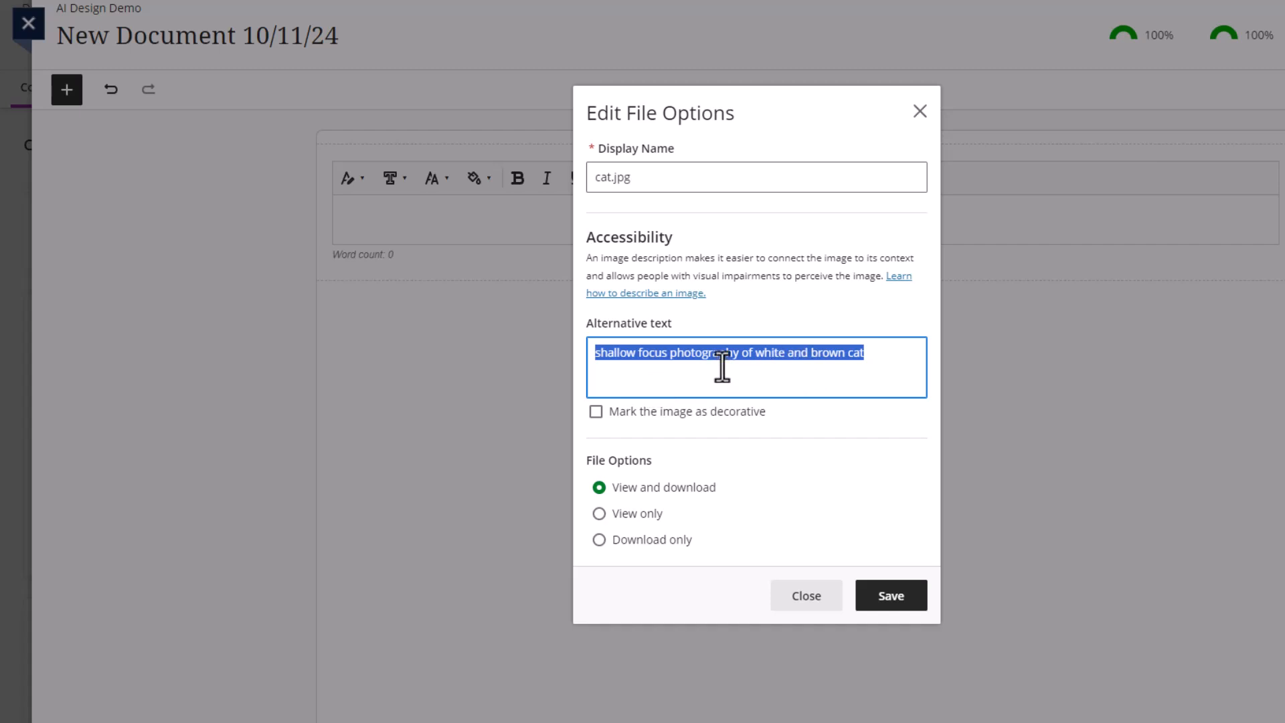
pyautogui.click(654, 177)
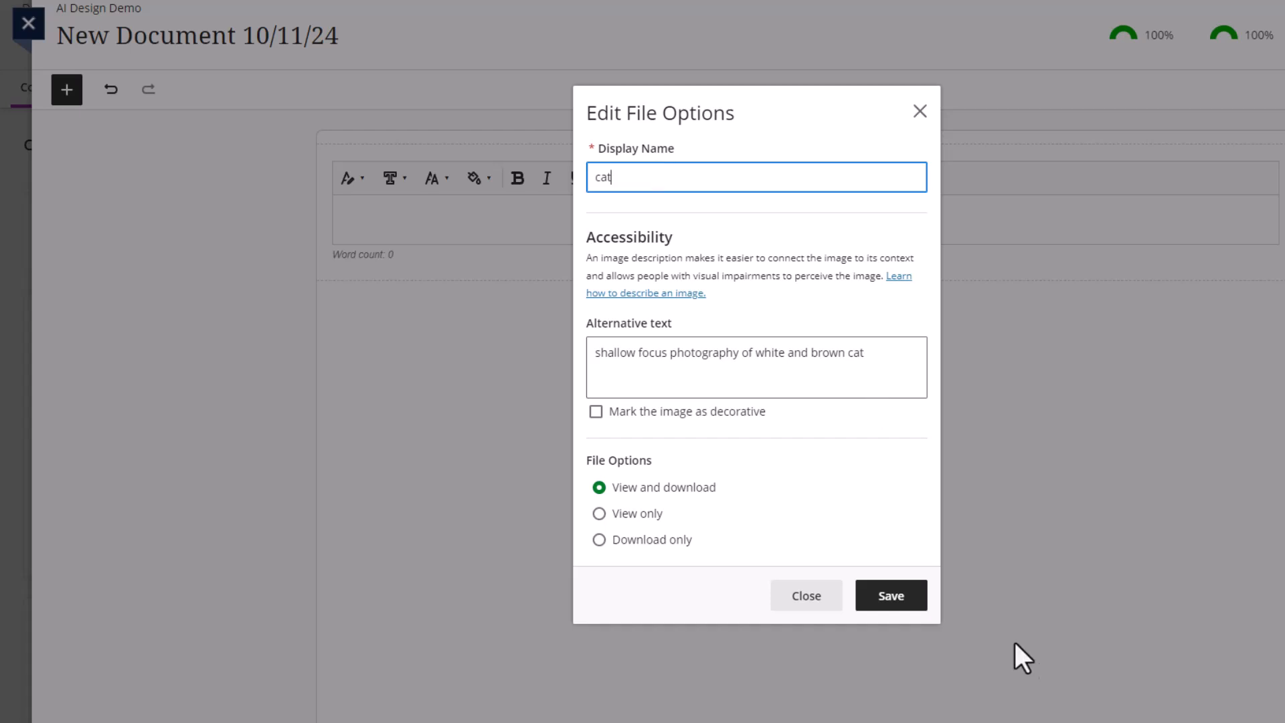
pyautogui.click(892, 602)
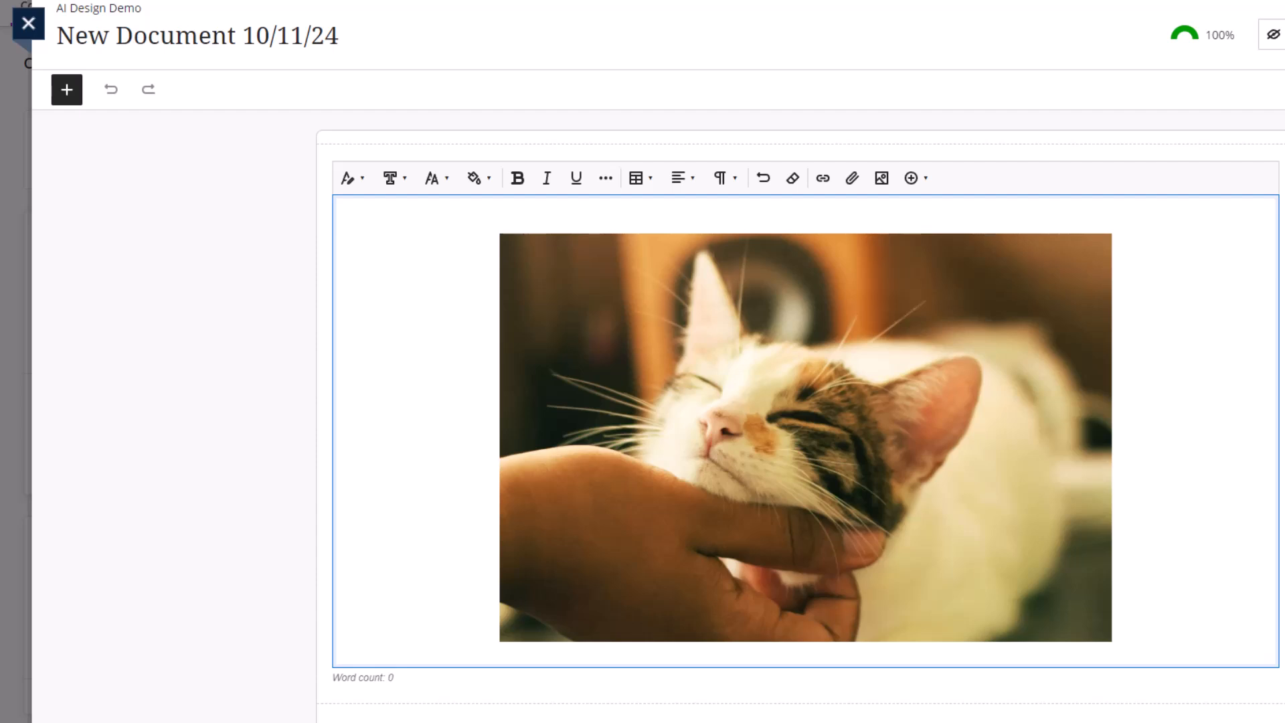
# Start inserting another image into the document and generate AI images from the description "A cat flying a plane"
pyautogui.click(882, 178)
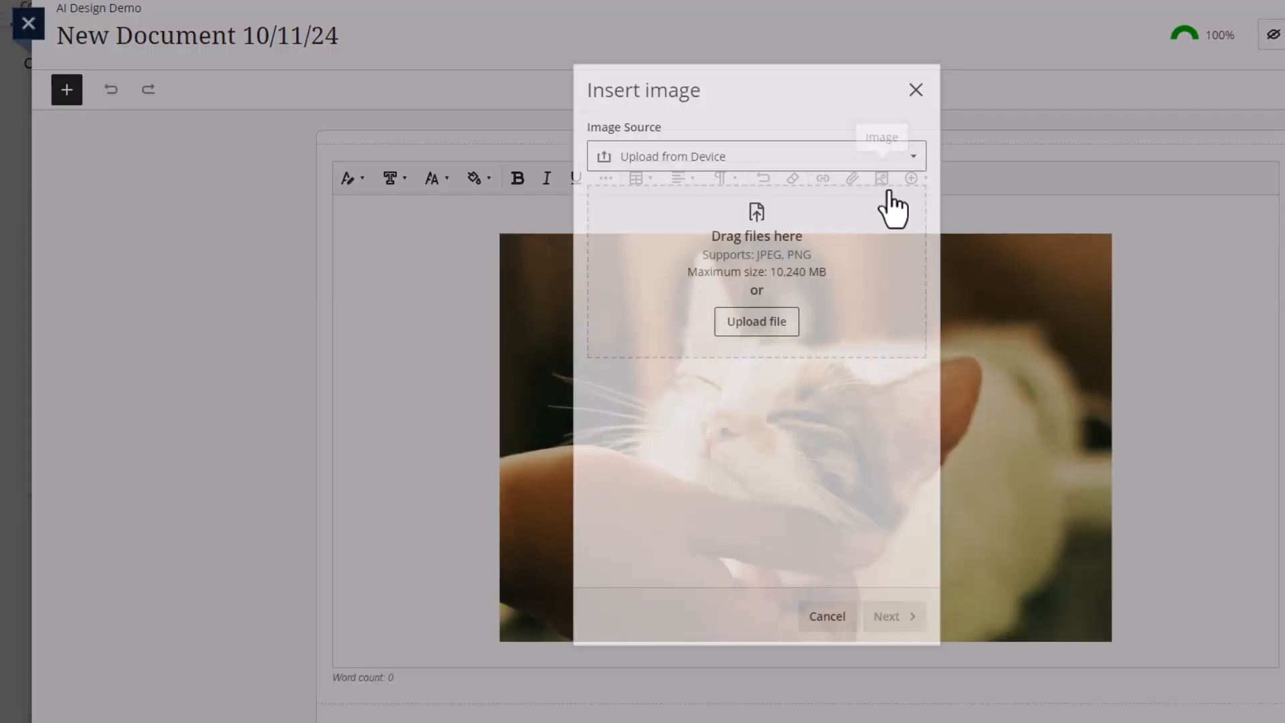
pyautogui.click(842, 157)
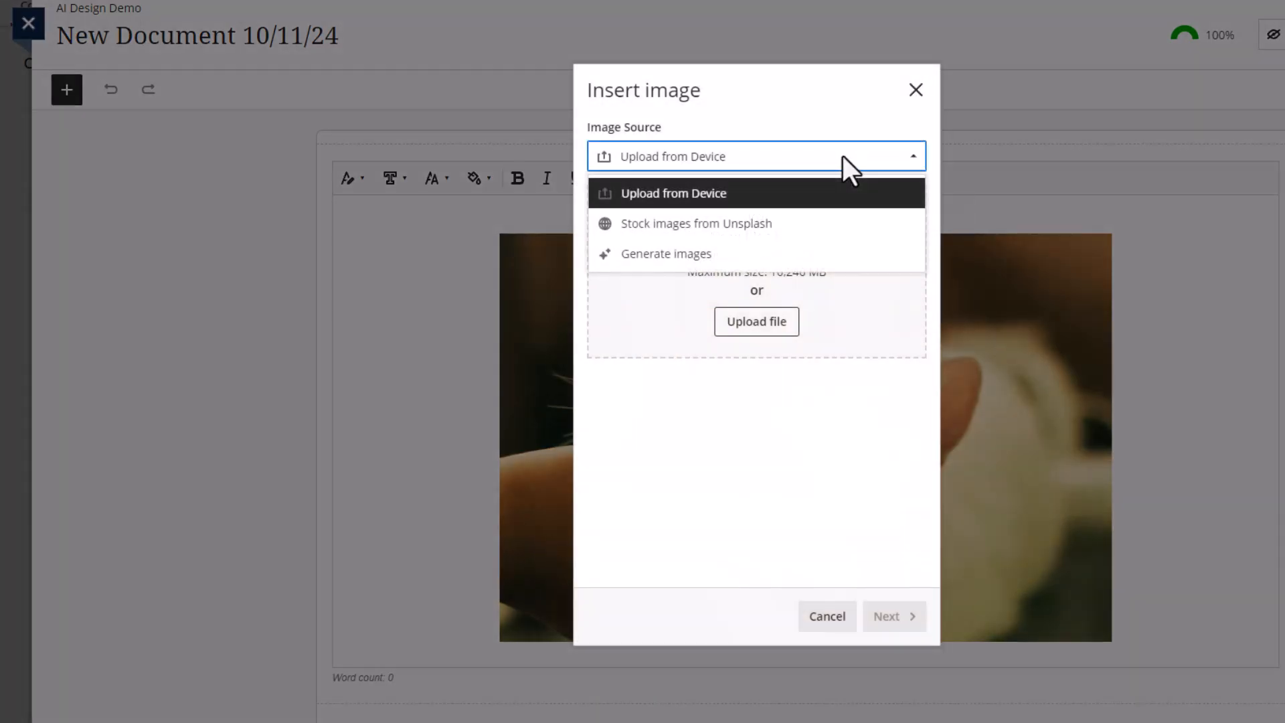
pyautogui.click(790, 259)
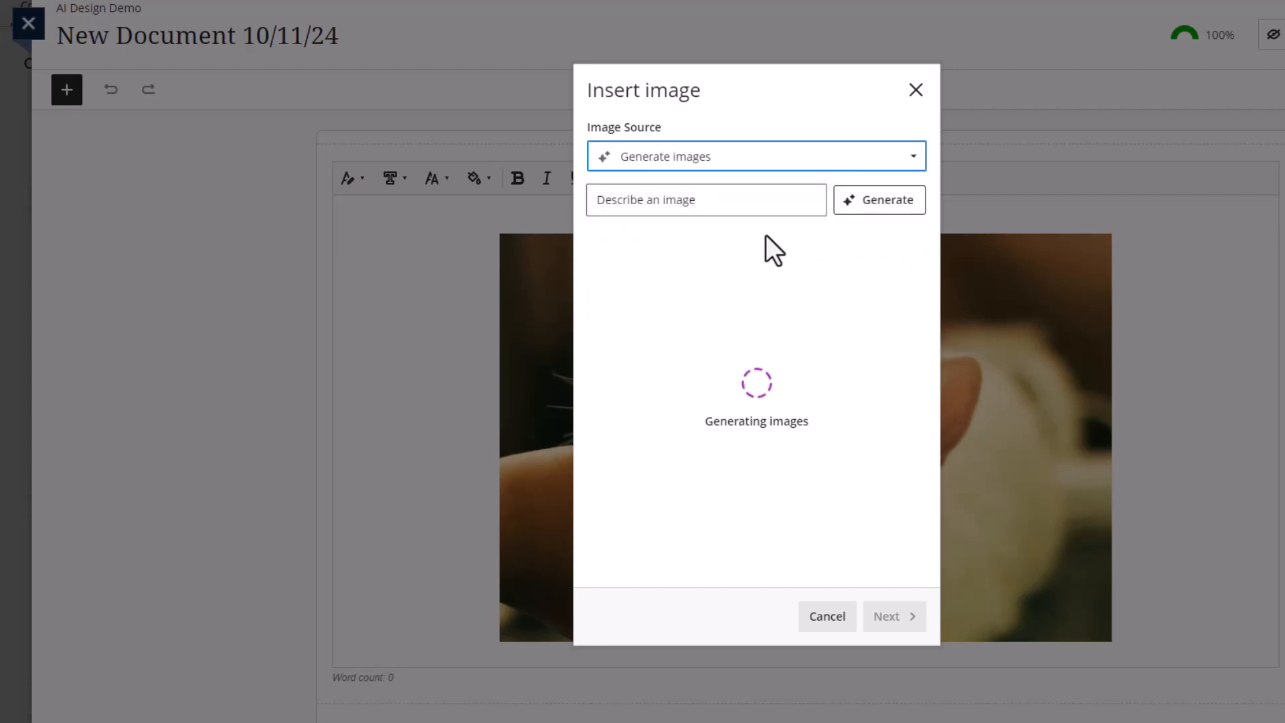
pyautogui.click(732, 206)
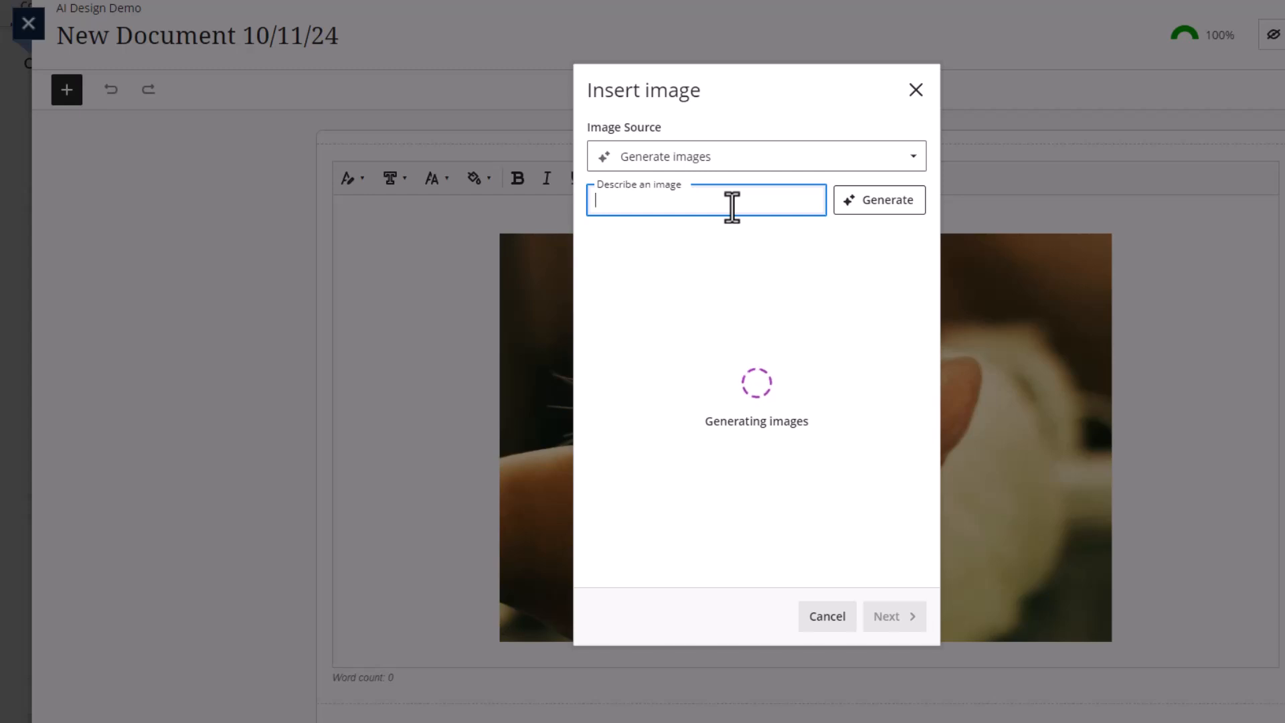
pyautogui.write('A cat flying a plane')
pyautogui.click(878, 214)
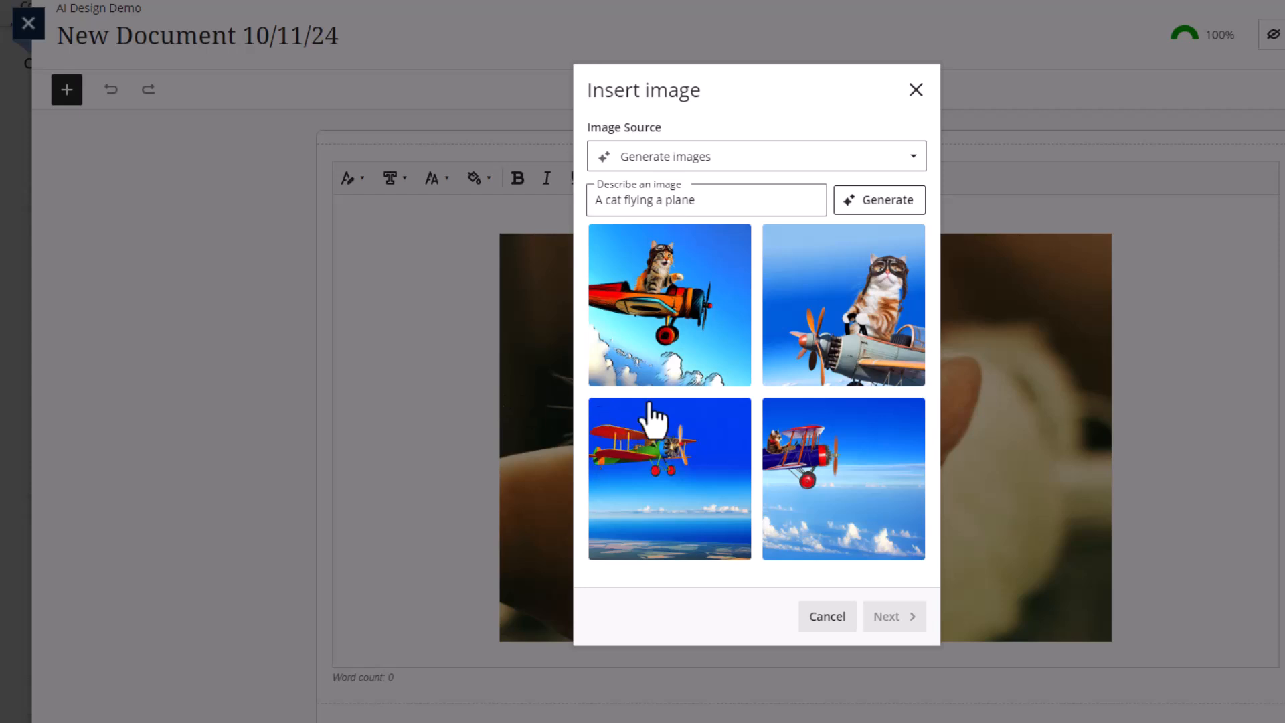
# Choose the generated image of a cat in an orange-red plane above cartoon clouds, zoom in slightly and reposition it at the original aspect ratio
pyautogui.click(674, 323)
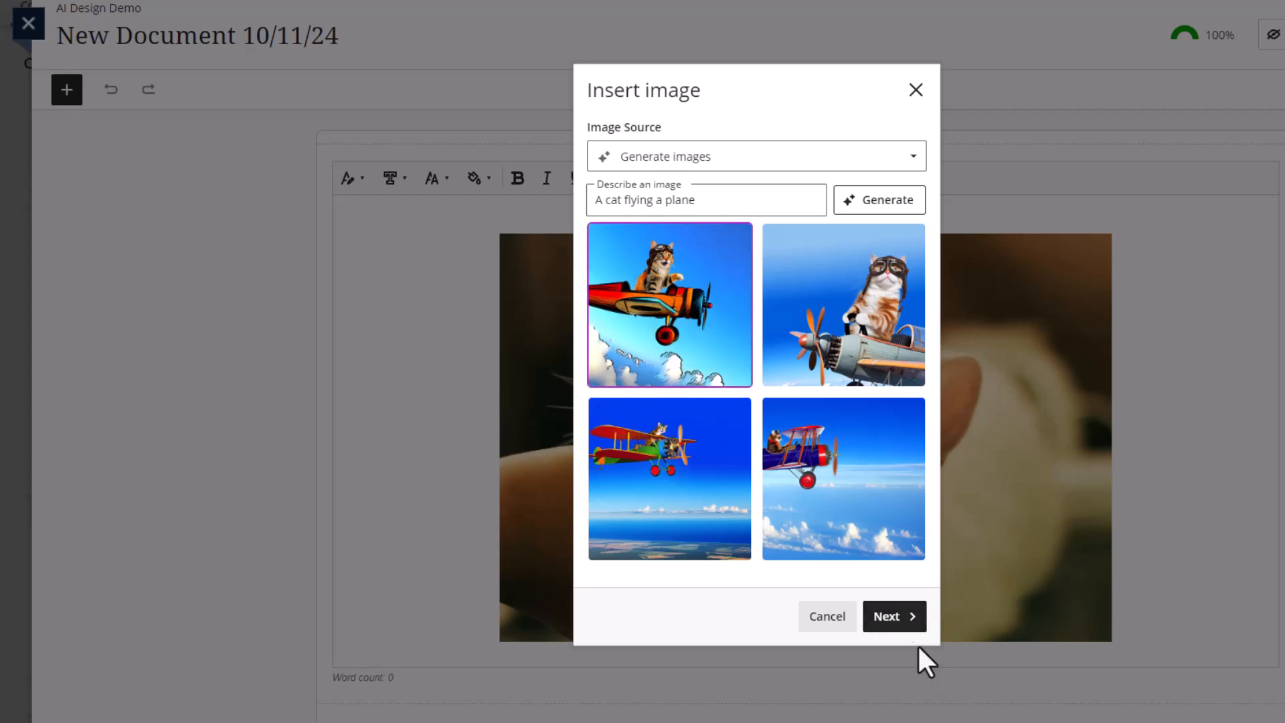
pyautogui.click(897, 622)
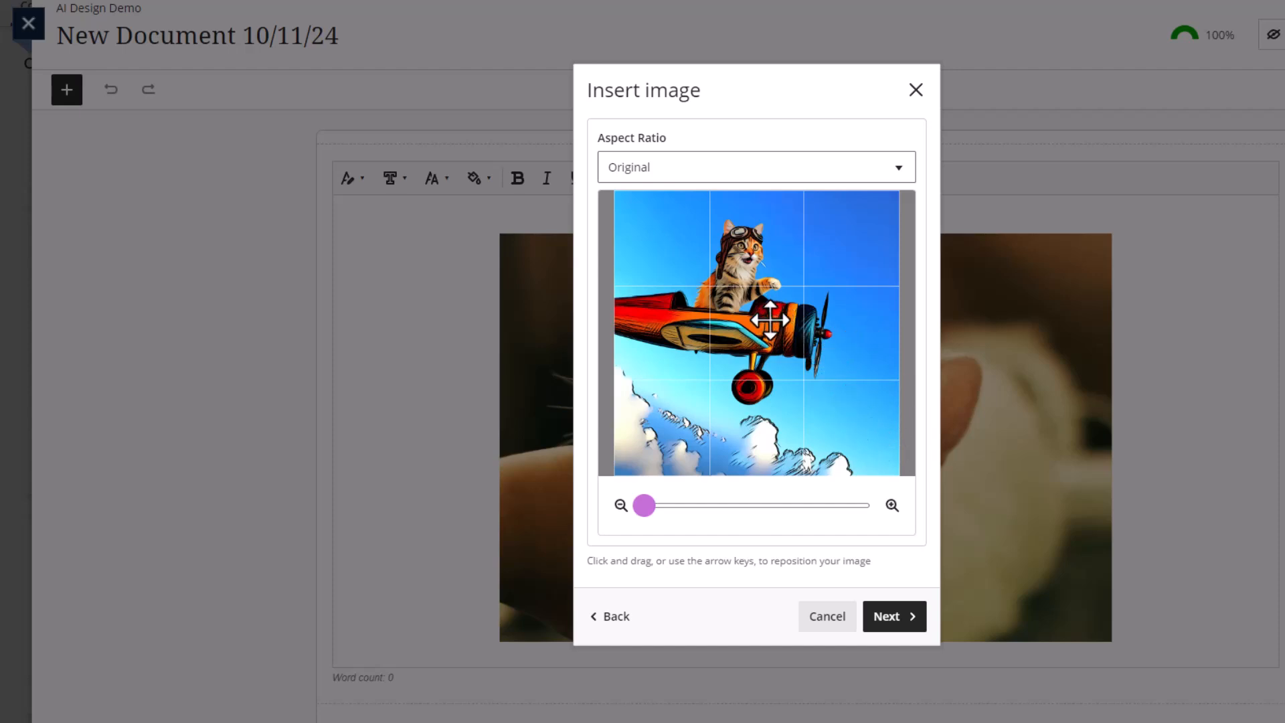
pyautogui.moveTo(644, 507); pyautogui.dragTo(672, 508)
pyautogui.moveTo(685, 395); pyautogui.dragTo(779, 387)
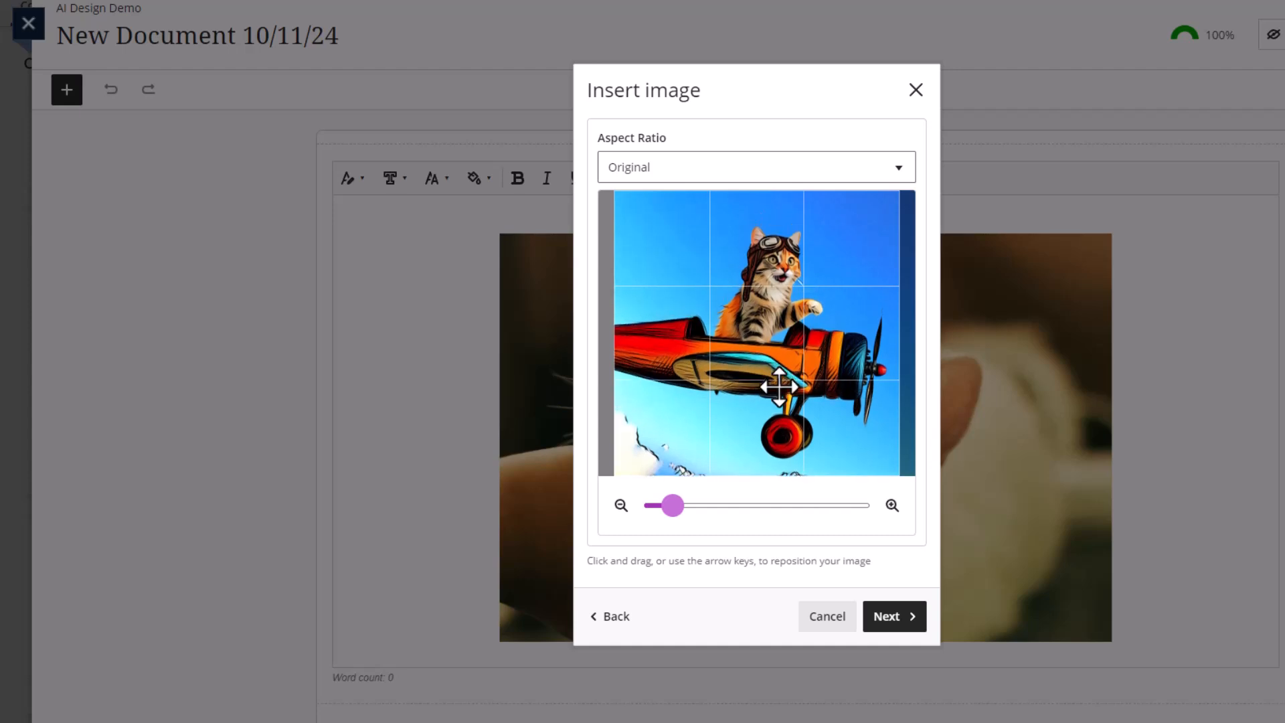
pyautogui.click(903, 621)
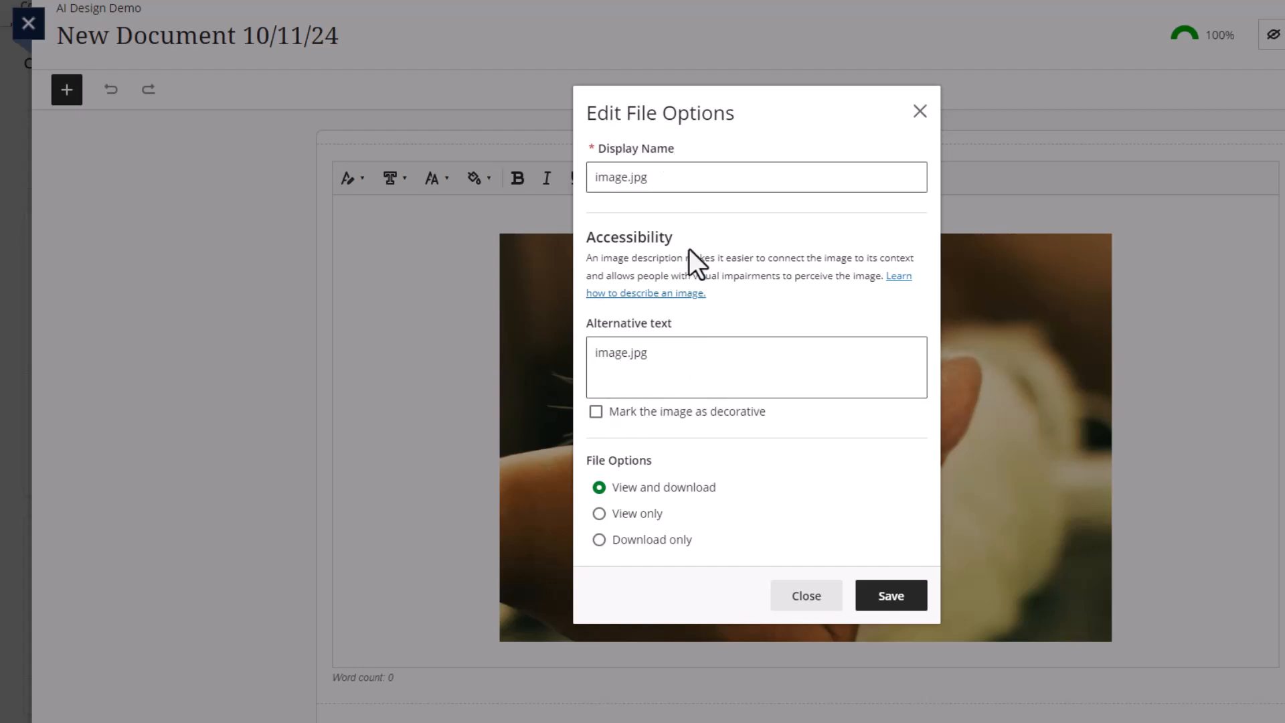
# Set the generated image's display name to "Cat flying a plane" and save its file options
pyautogui.click(668, 175)
pyautogui.hotkey('ctrl', 'a')
pyautogui.write('Cat flying a plane')
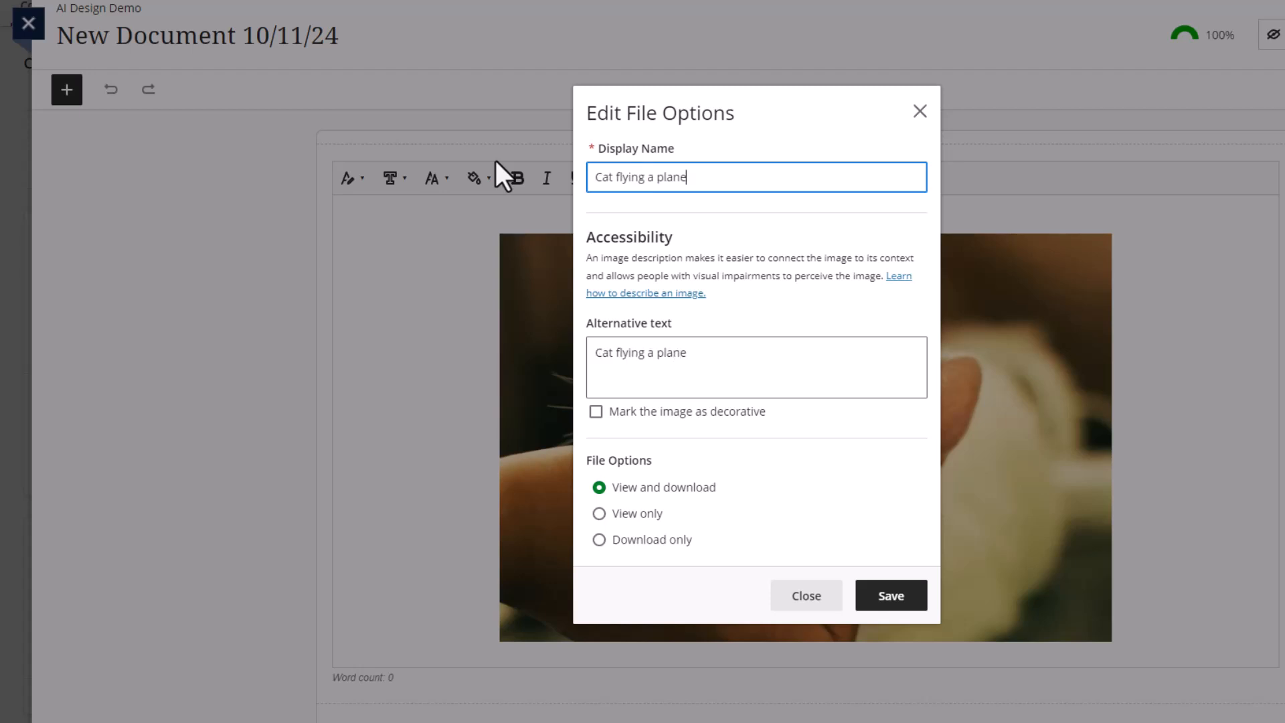
pyautogui.click(903, 605)
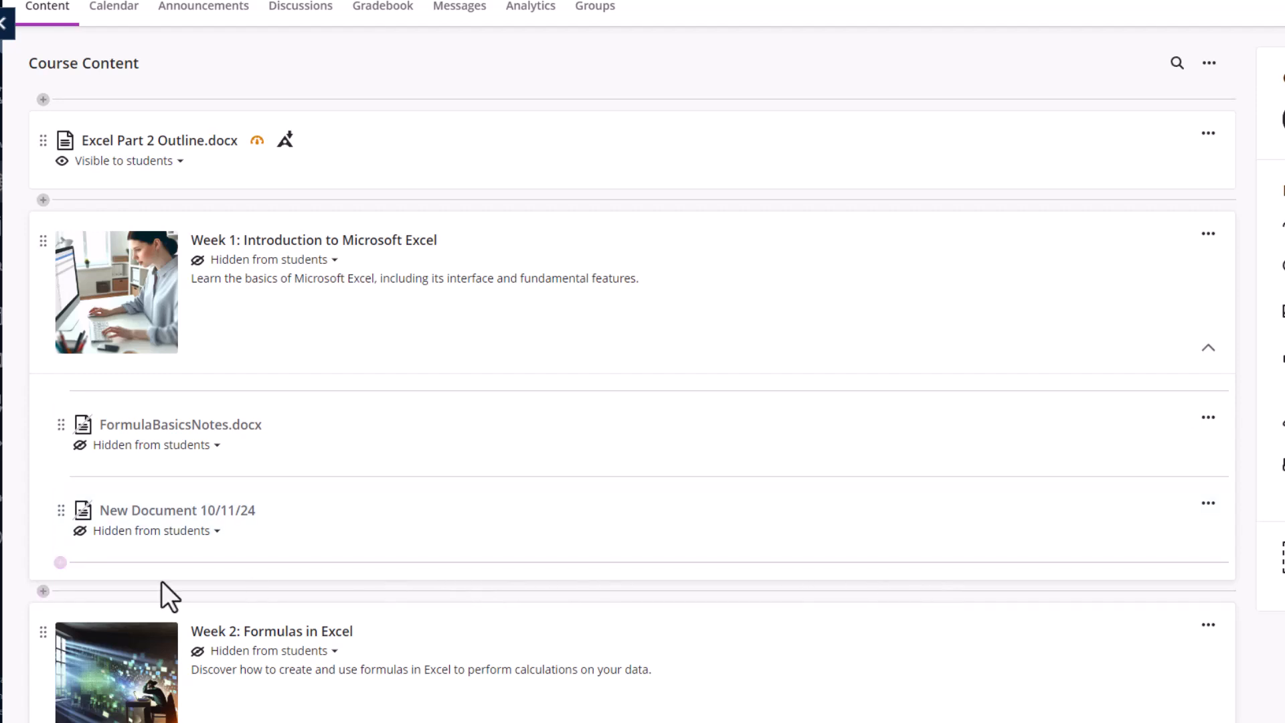
# Create an assignment at the end of the Week 1: Introduction to Microsoft Excel module and title it "Excel Formula Basics"
pyautogui.click(60, 562)
pyautogui.click(61, 545)
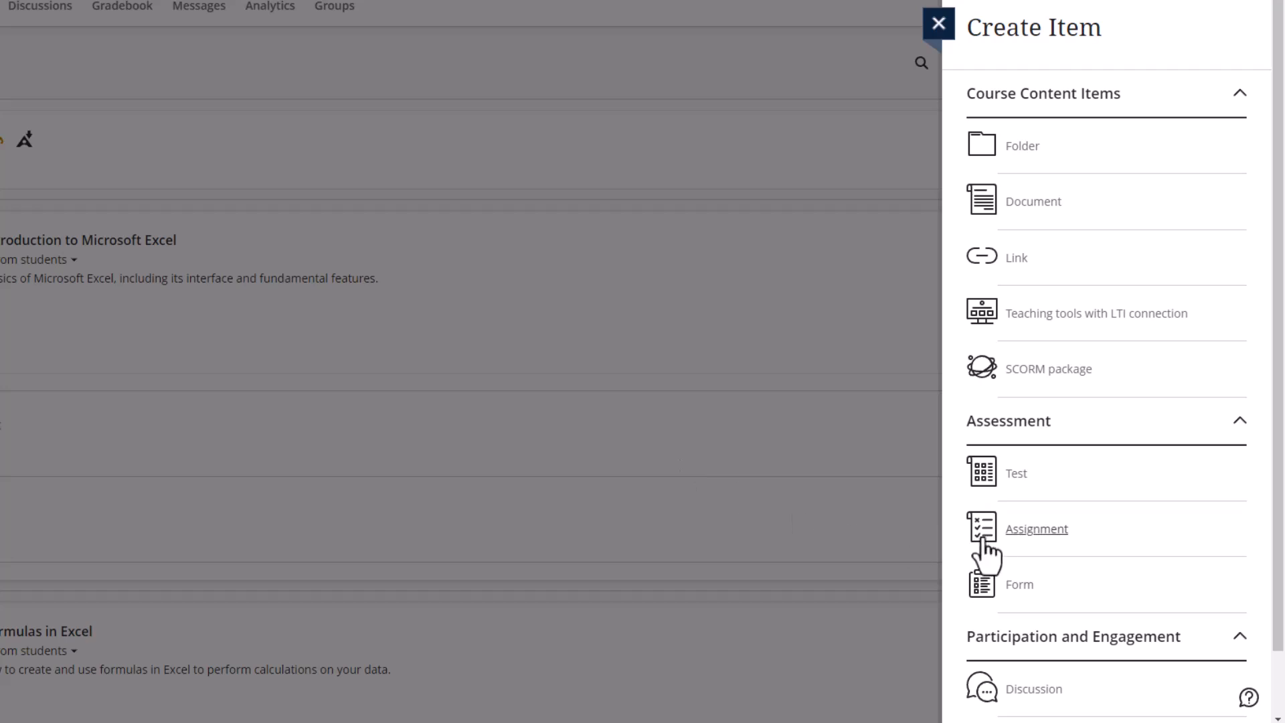
pyautogui.click(980, 535)
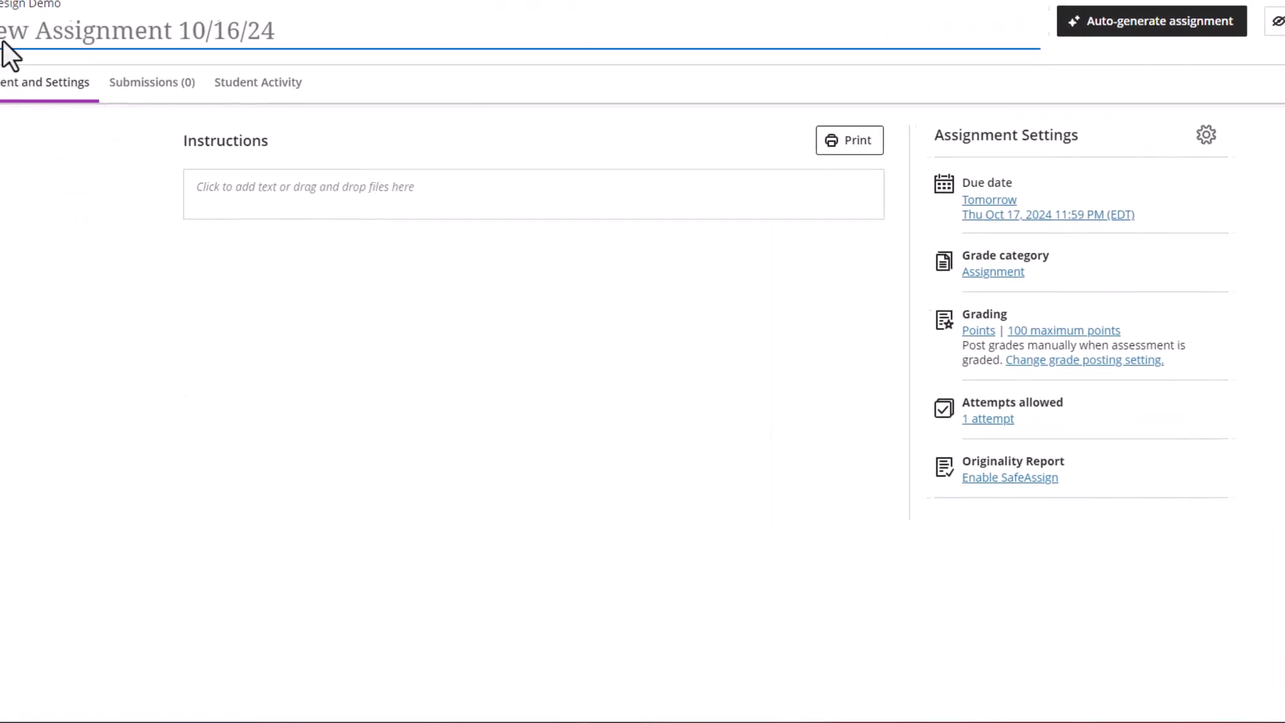
pyautogui.click(32, 20)
pyautogui.write('Excel Formula Basics')
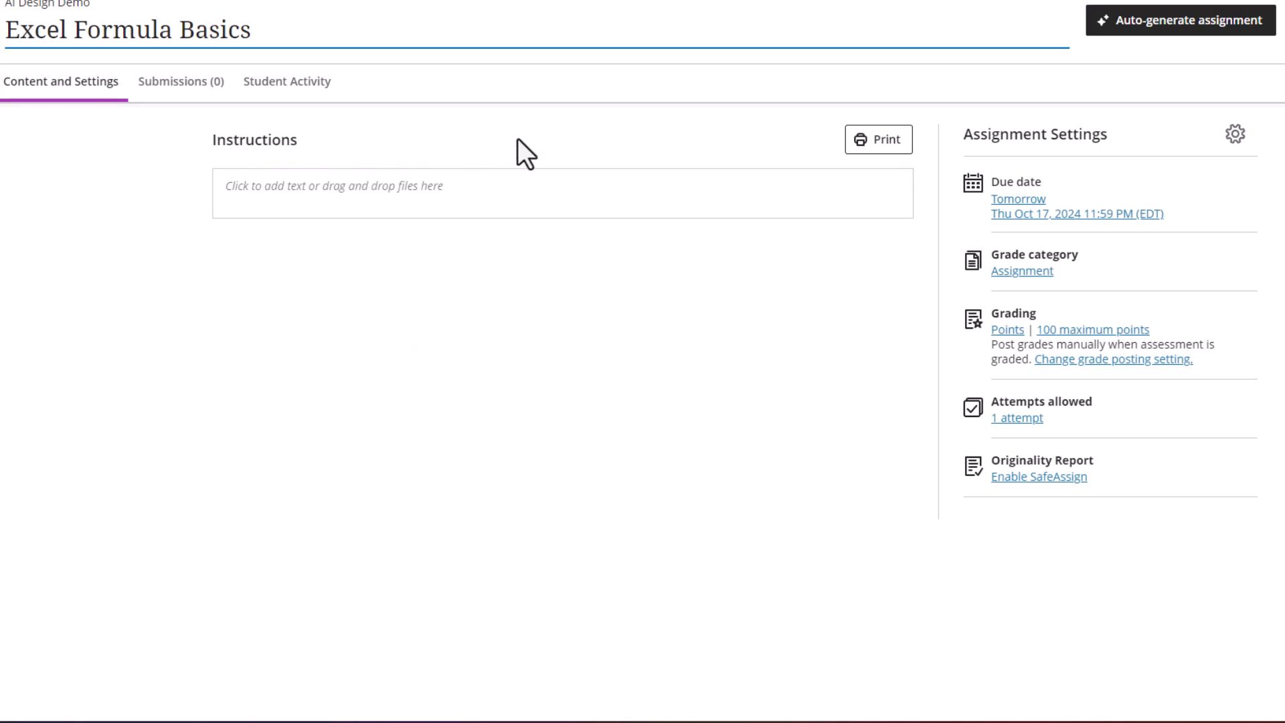
# Start auto-generating the assignment and describe it as "The basics of using formulas and functions in Excel"
pyautogui.click(1202, 39)
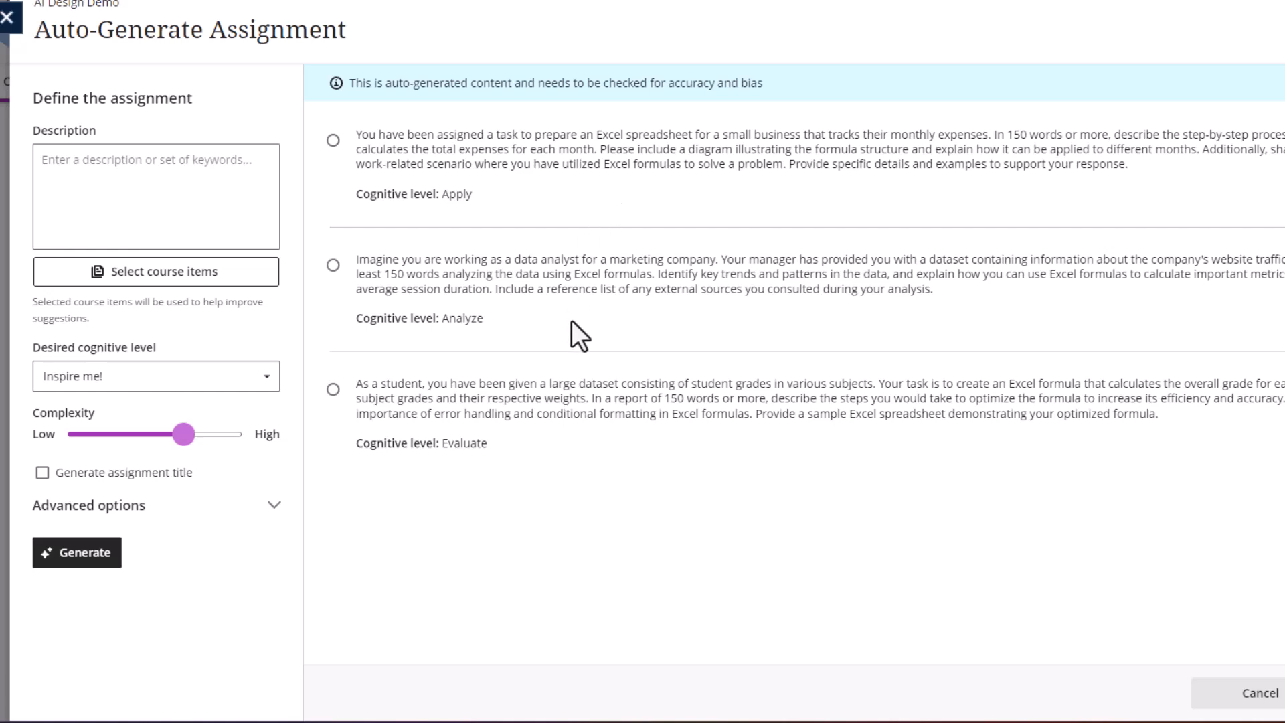
pyautogui.click(164, 173)
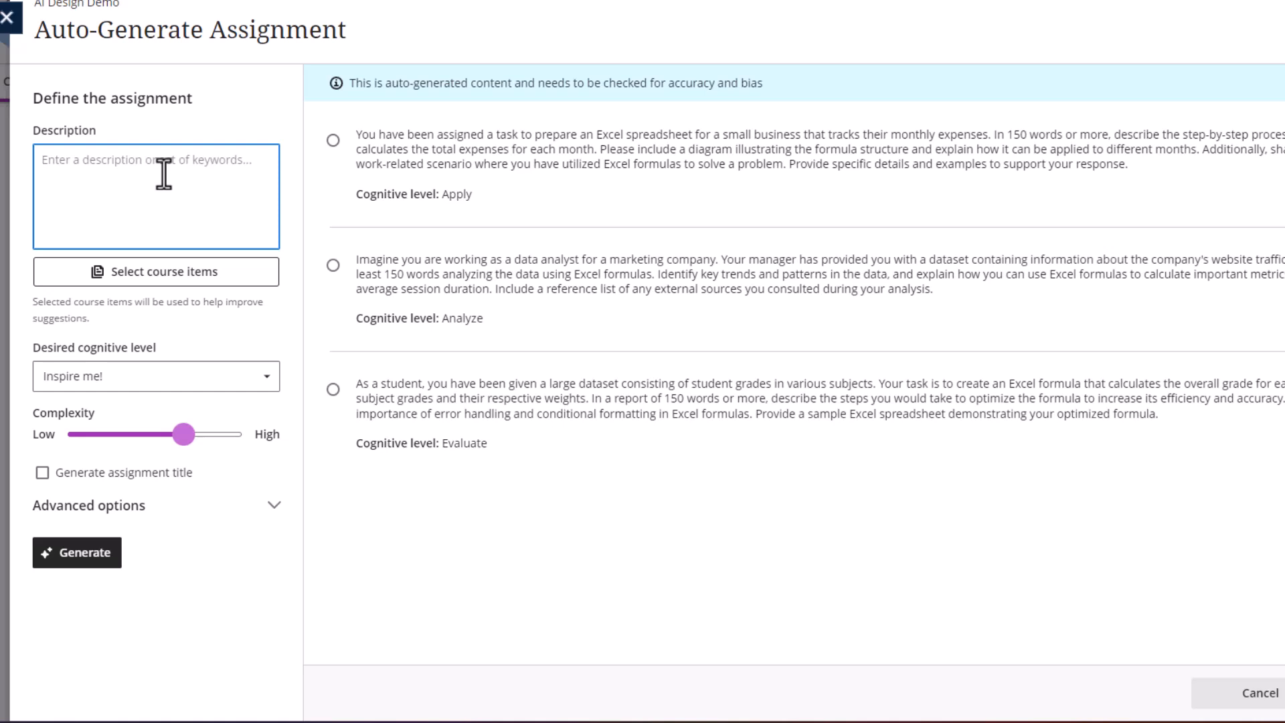
pyautogui.write('The basics of using formulas and functions in Excel')
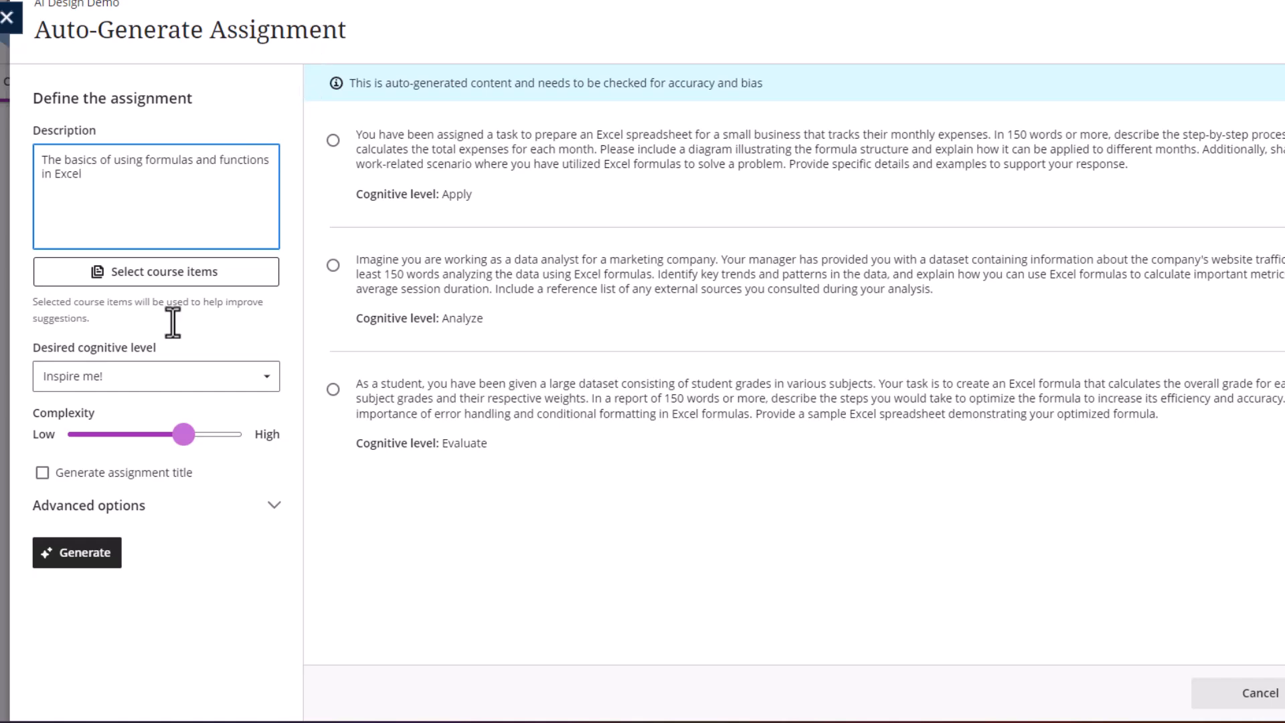
# Add FormulaBasicsNotes.docx from the Week 1: Introduction to Microsoft Excel module as the source item for the assignment suggestions
pyautogui.click(162, 276)
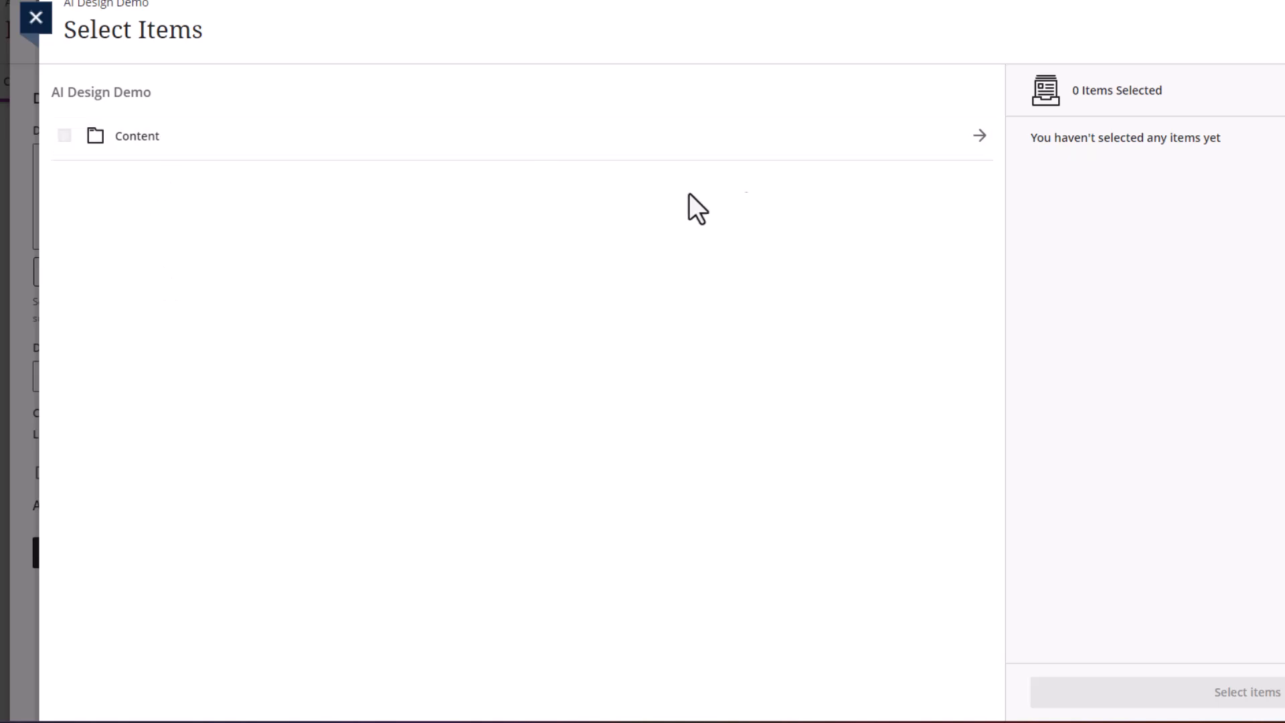
pyautogui.click(955, 141)
pyautogui.click(230, 197)
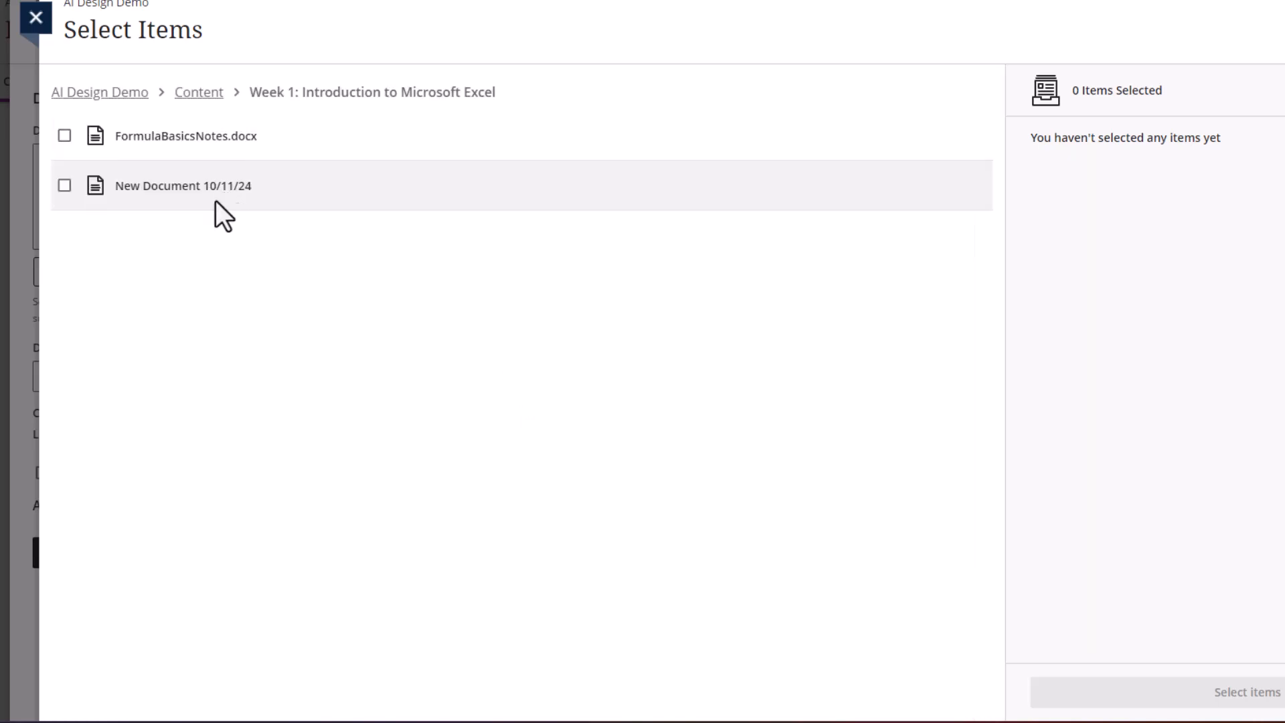
pyautogui.click(92, 142)
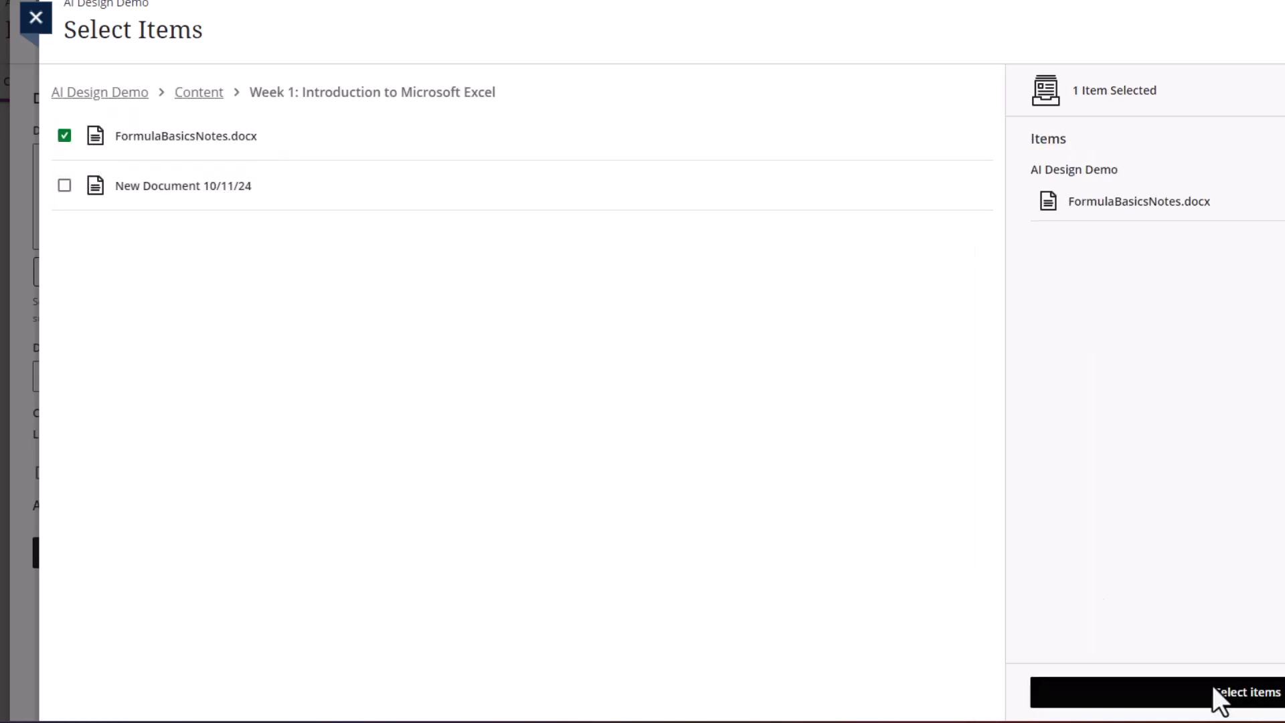
pyautogui.click(1214, 702)
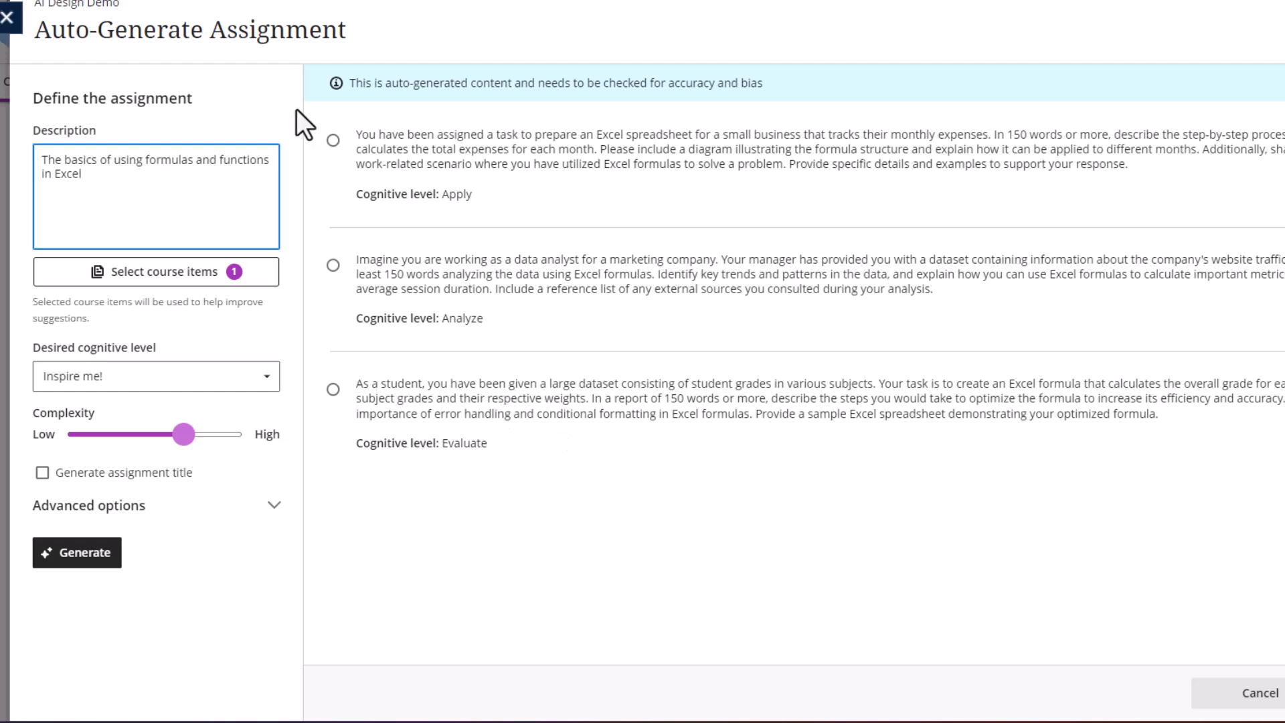
# Look through the desired cognitive level choices for the assignment, keeping "Inspire me!"
pyautogui.click(206, 375)
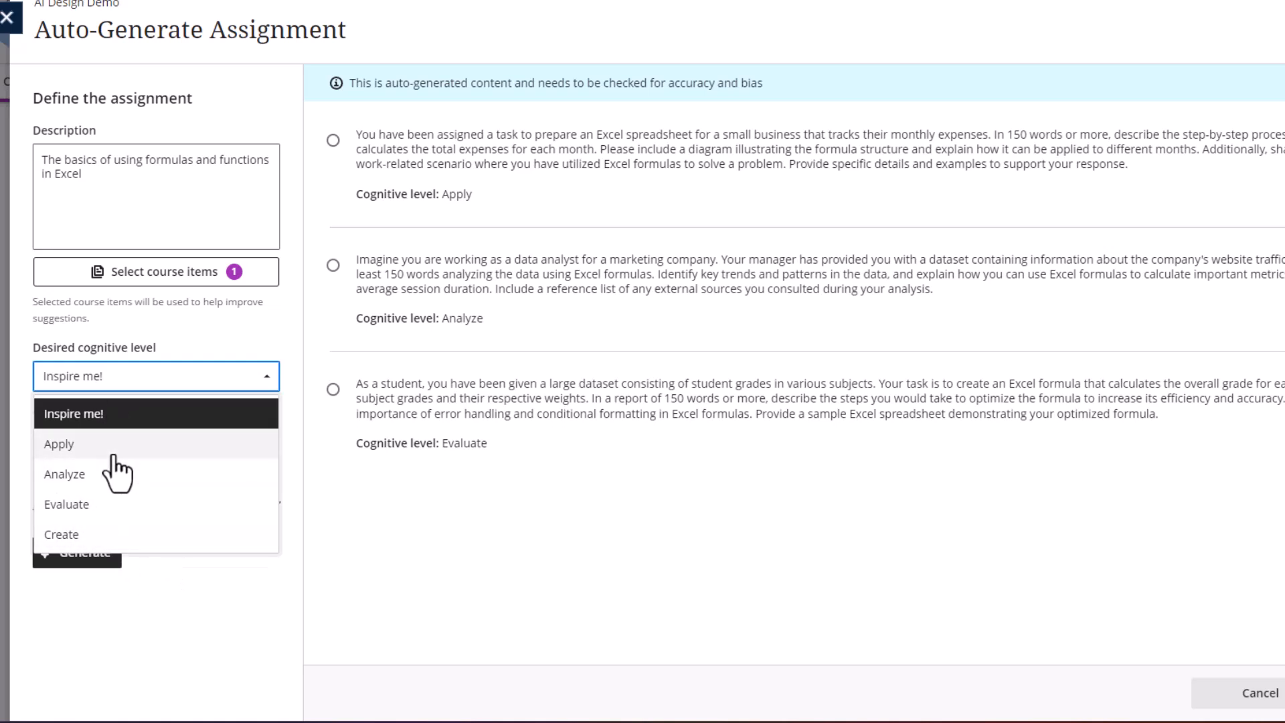
pyautogui.click(145, 347)
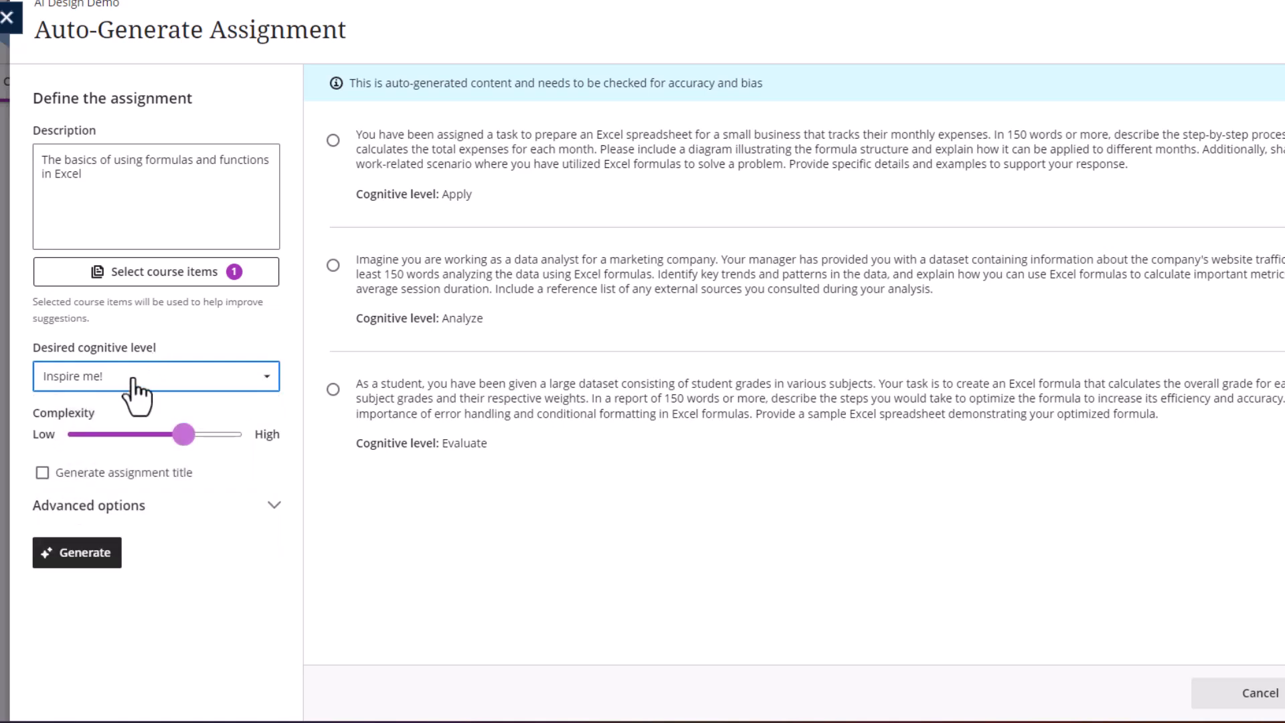
pyautogui.click(133, 379)
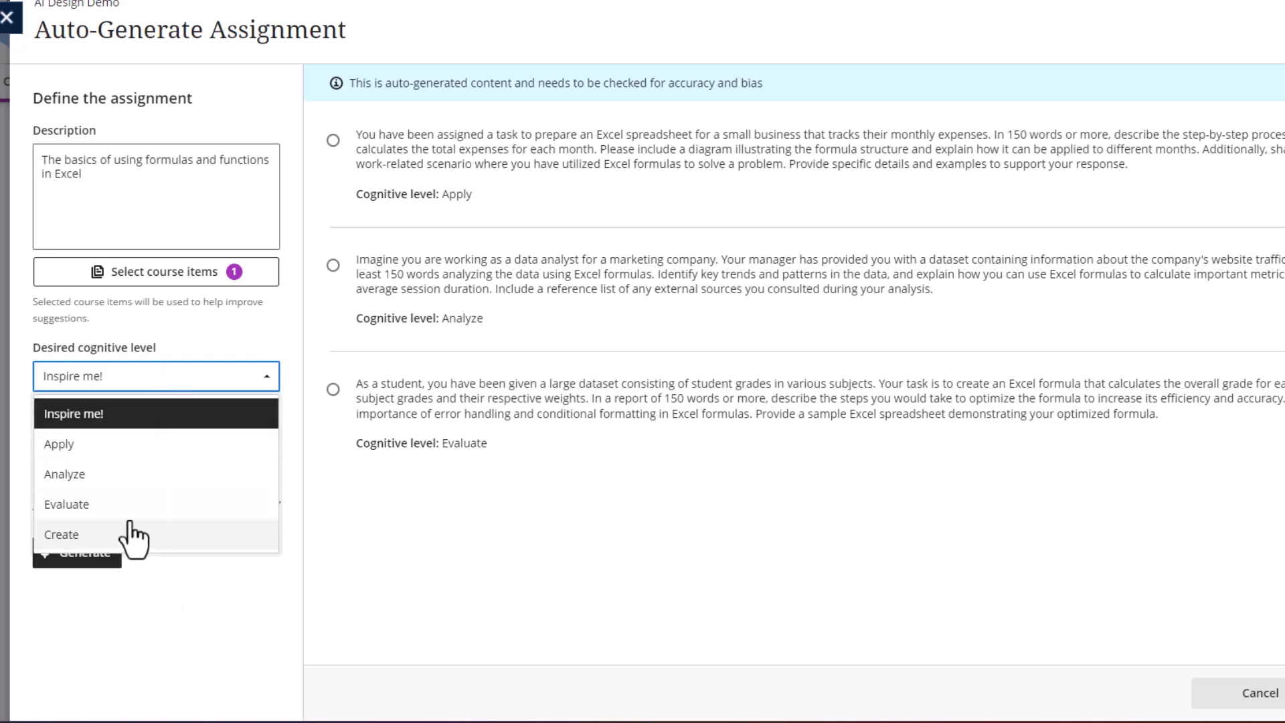
pyautogui.click(194, 341)
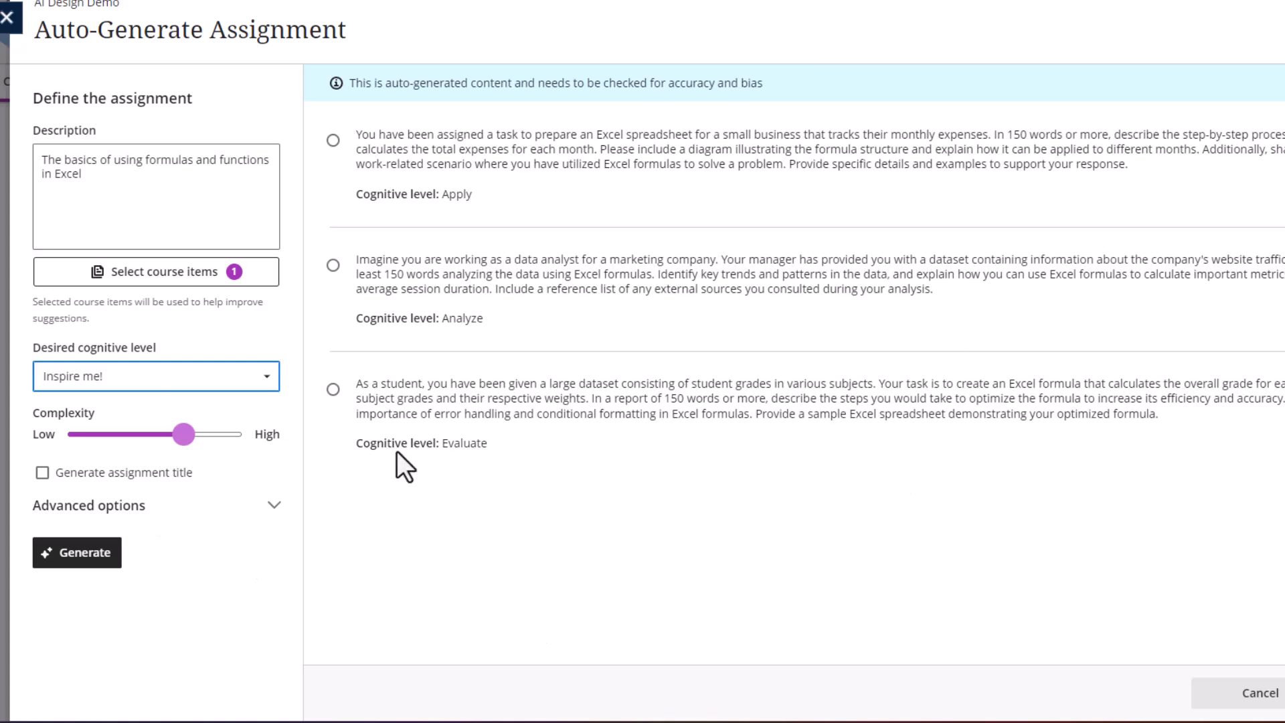
# Generate assignment suggestions with titles included and add "Exploring Advanced Excel Functions" to the assignment
pyautogui.click(42, 472)
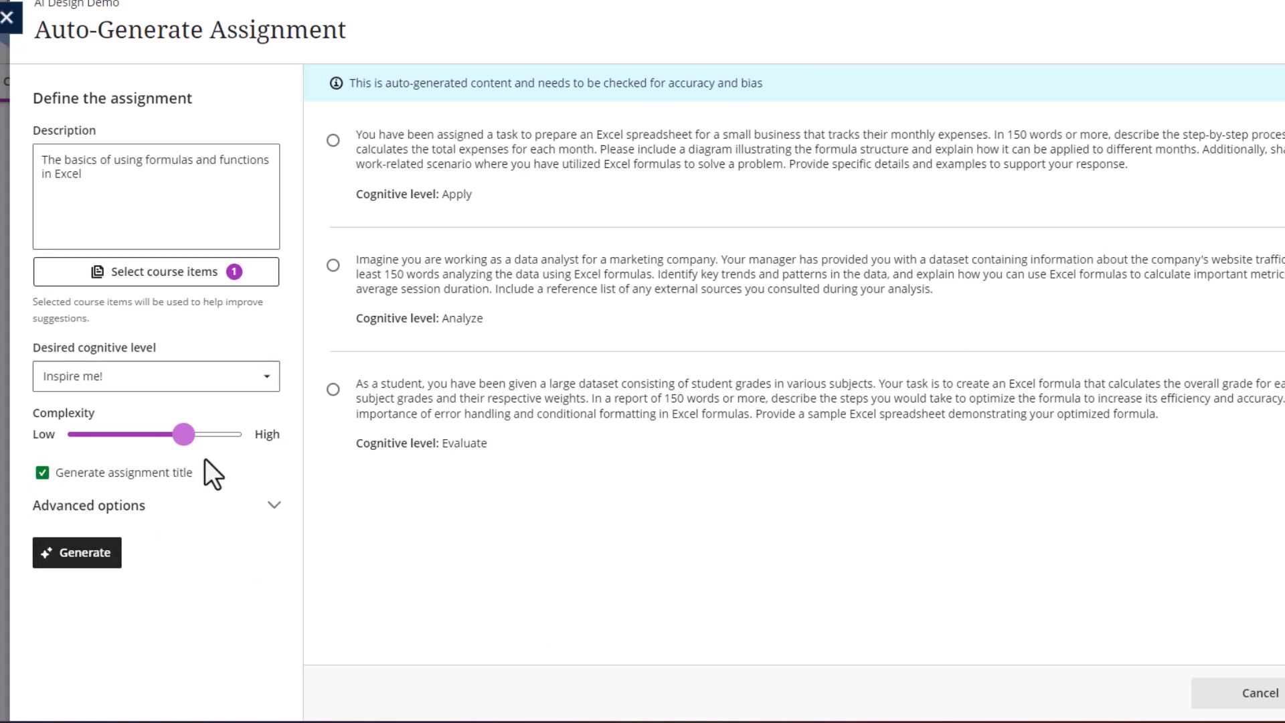
pyautogui.click(87, 561)
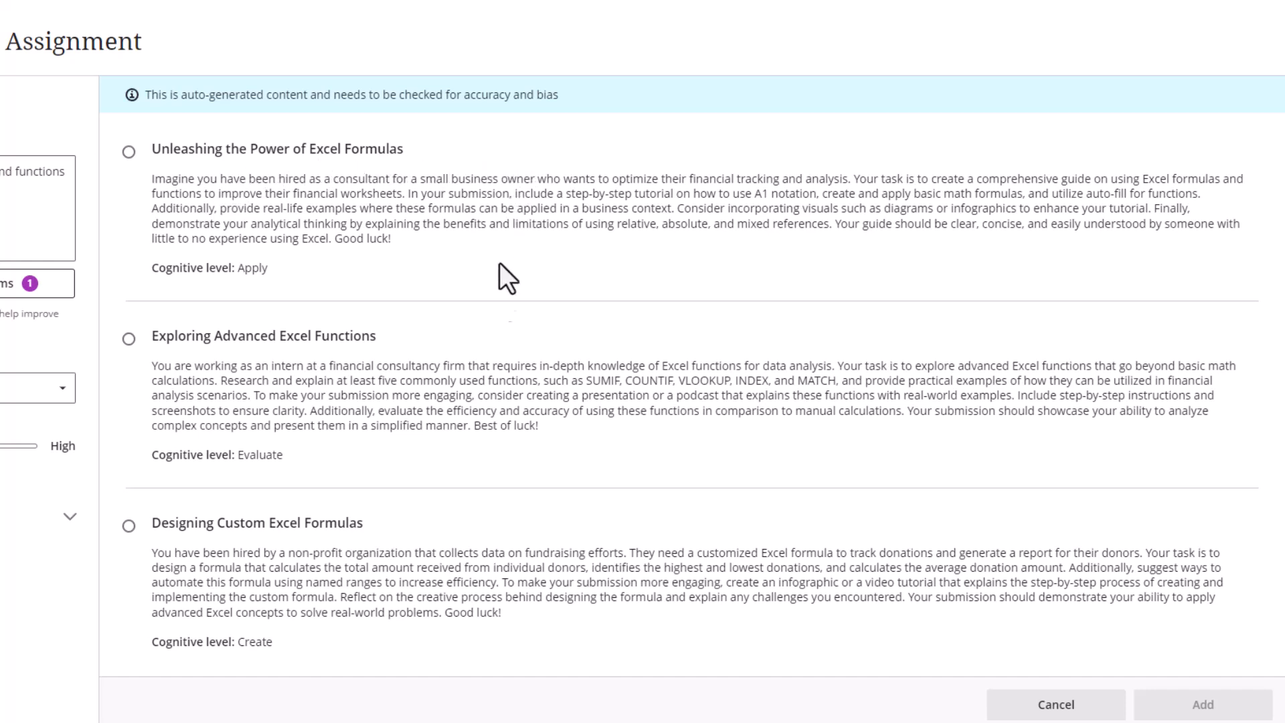
pyautogui.click(129, 338)
pyautogui.click(1203, 704)
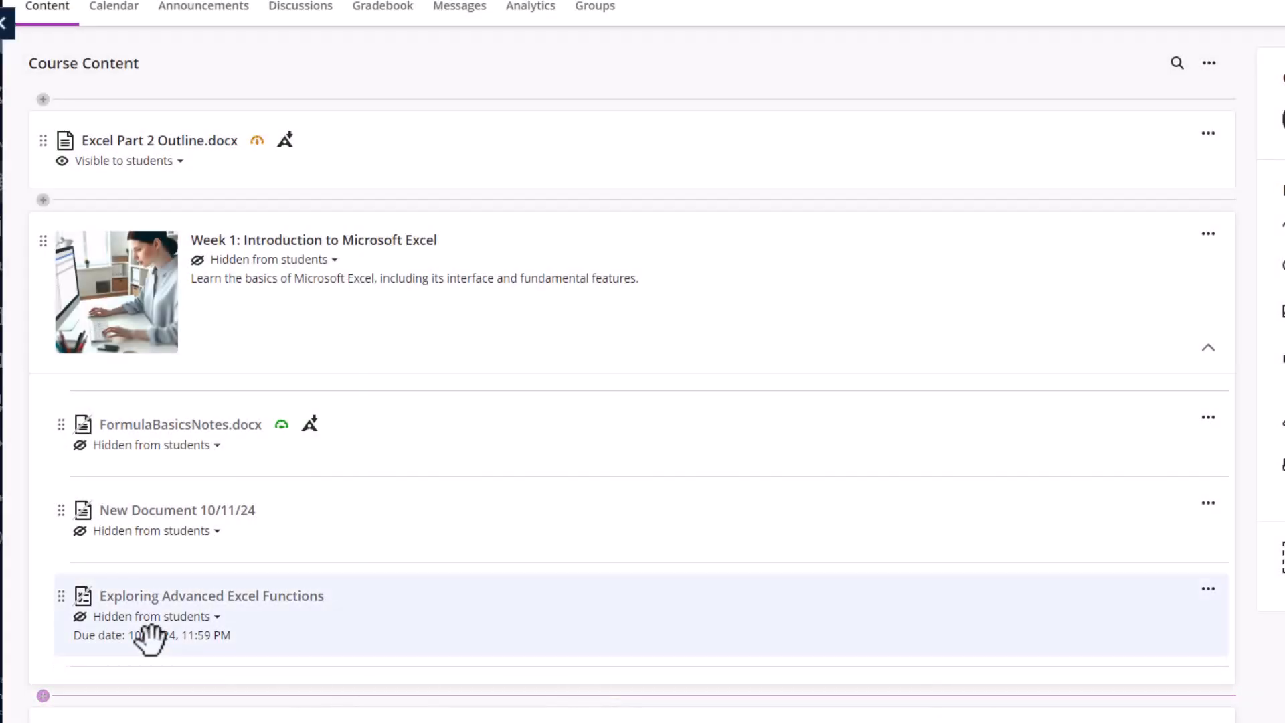
# Create a new test below the Exploring Advanced Excel Functions assignment in the Week 1 module
pyautogui.click(60, 667)
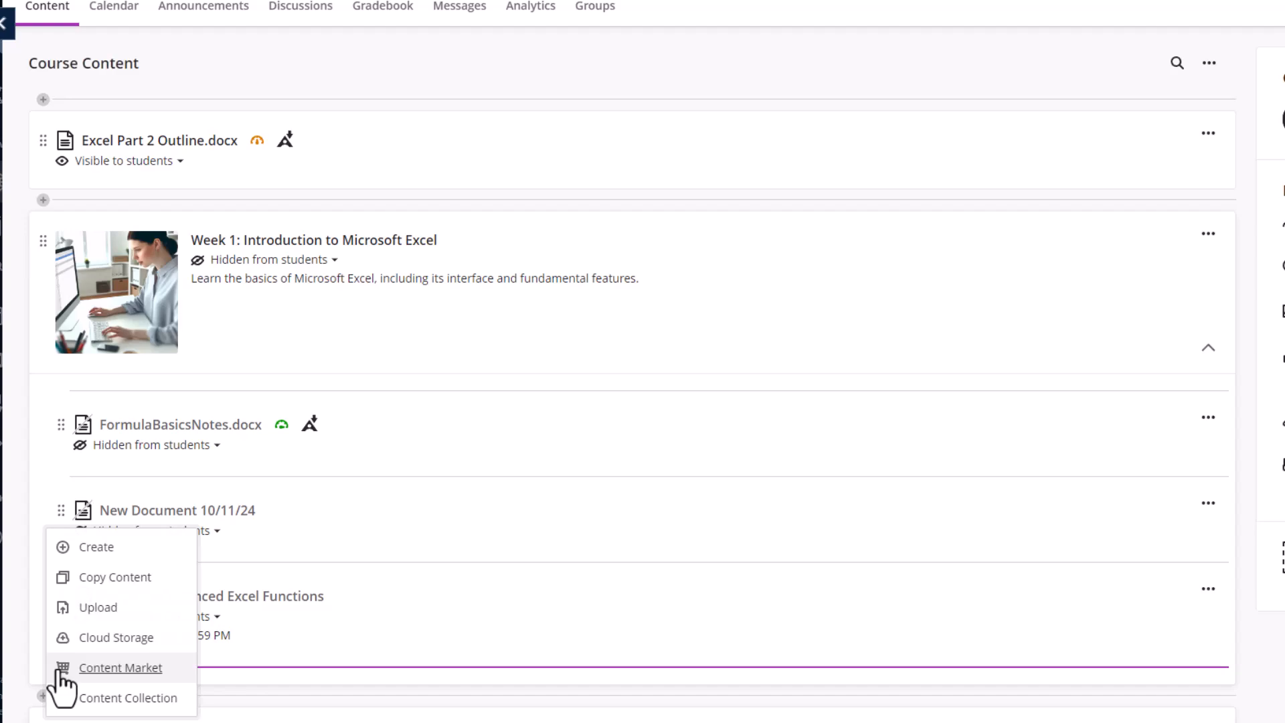
pyautogui.click(94, 547)
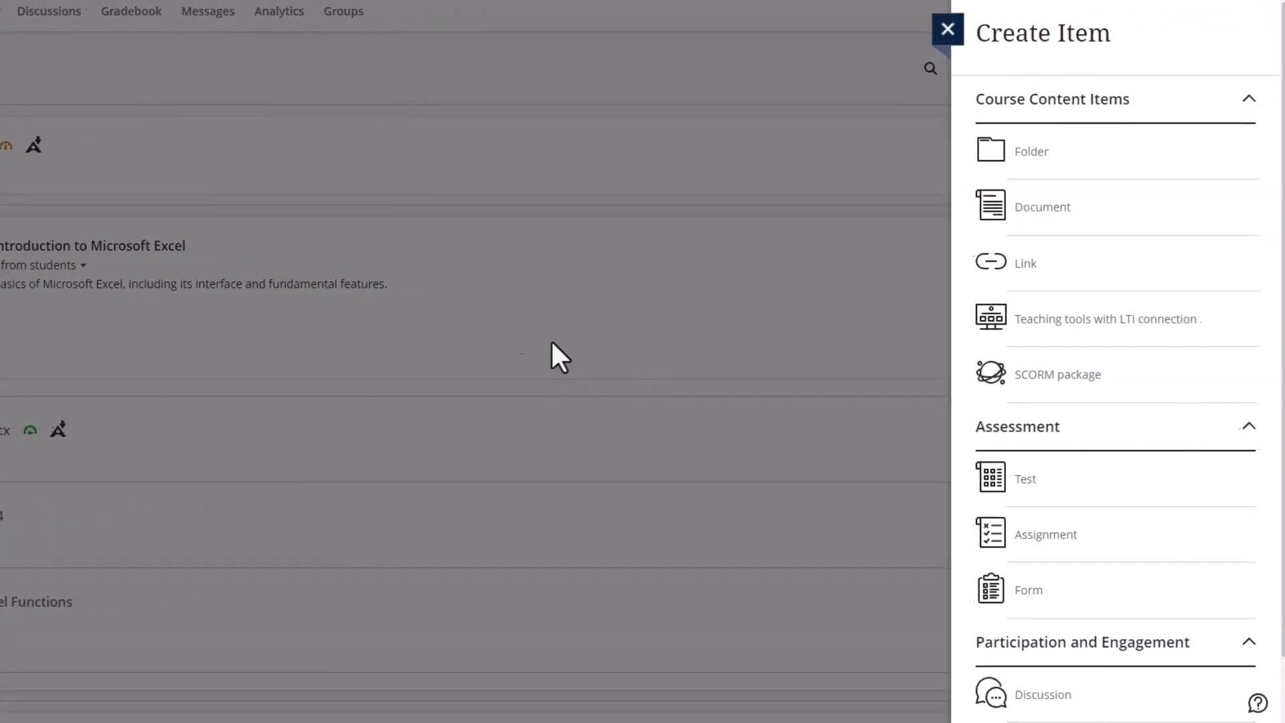
pyautogui.click(994, 480)
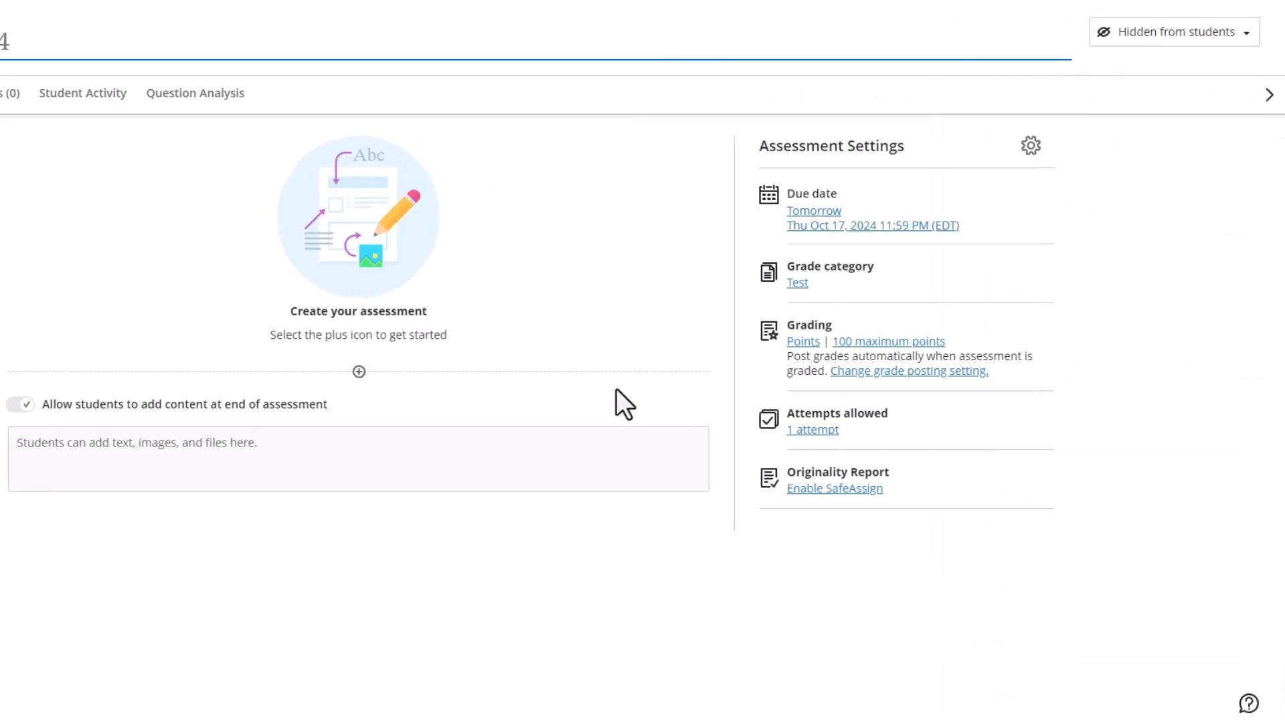
# Start auto-generating questions for the test and add FormulaBasicsNotes.docx from the Week 1: Introduction to Microsoft Excel module as the source item
pyautogui.click(359, 372)
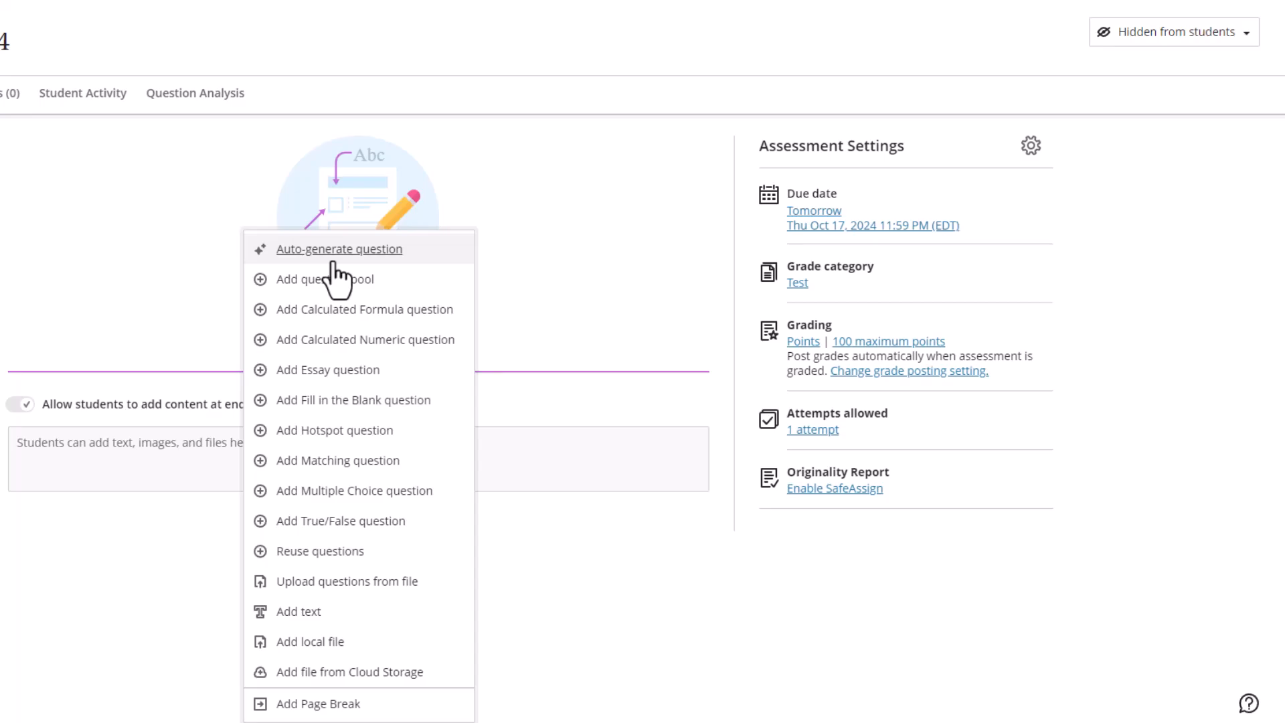
pyautogui.click(335, 253)
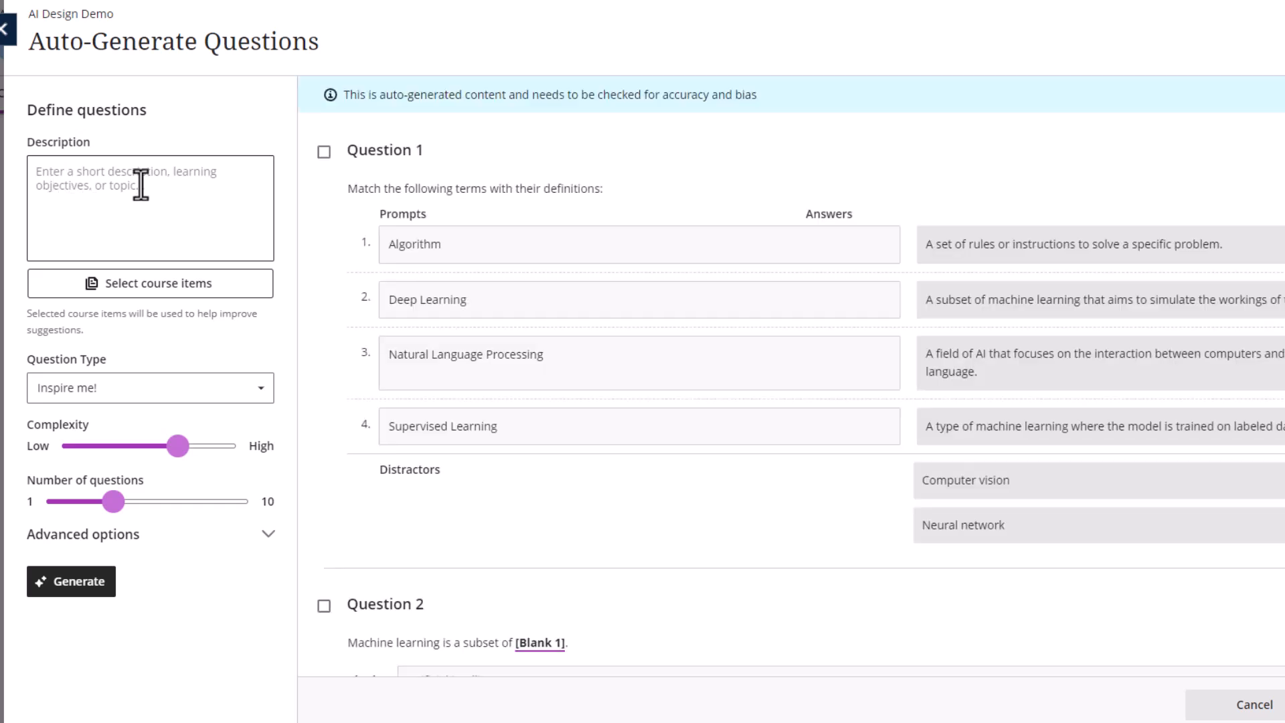
pyautogui.click(119, 294)
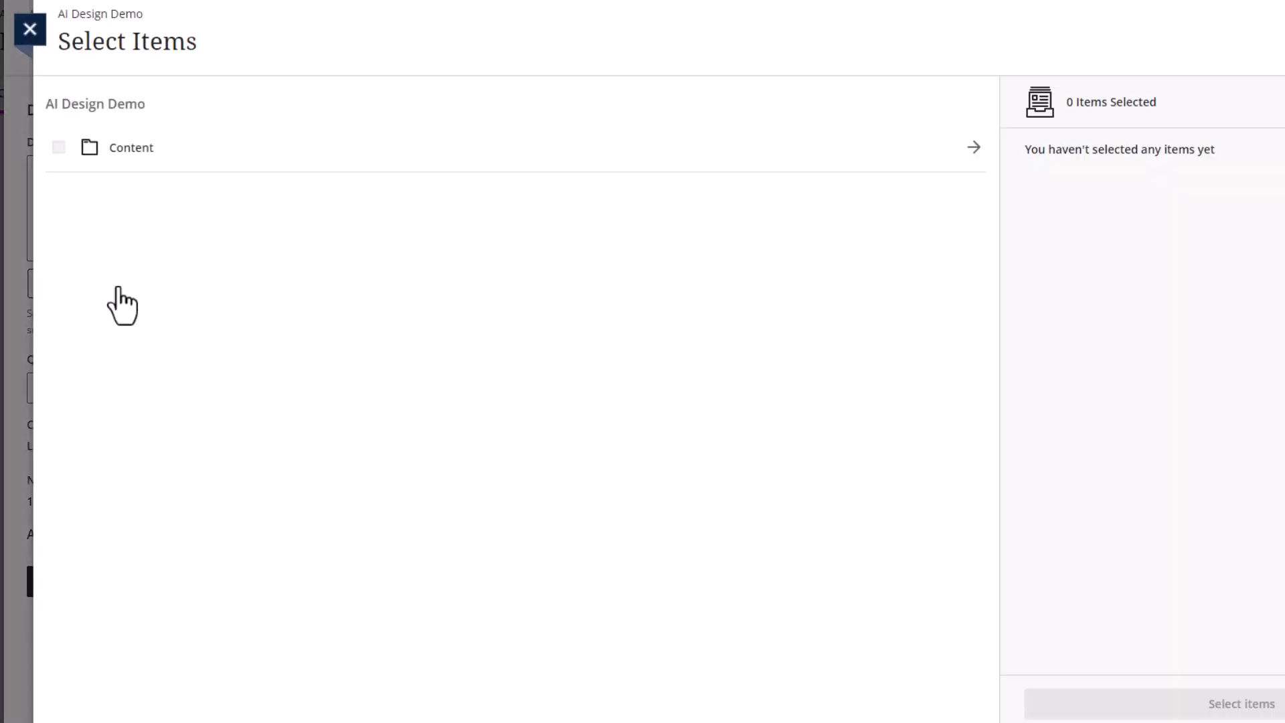
pyautogui.click(963, 164)
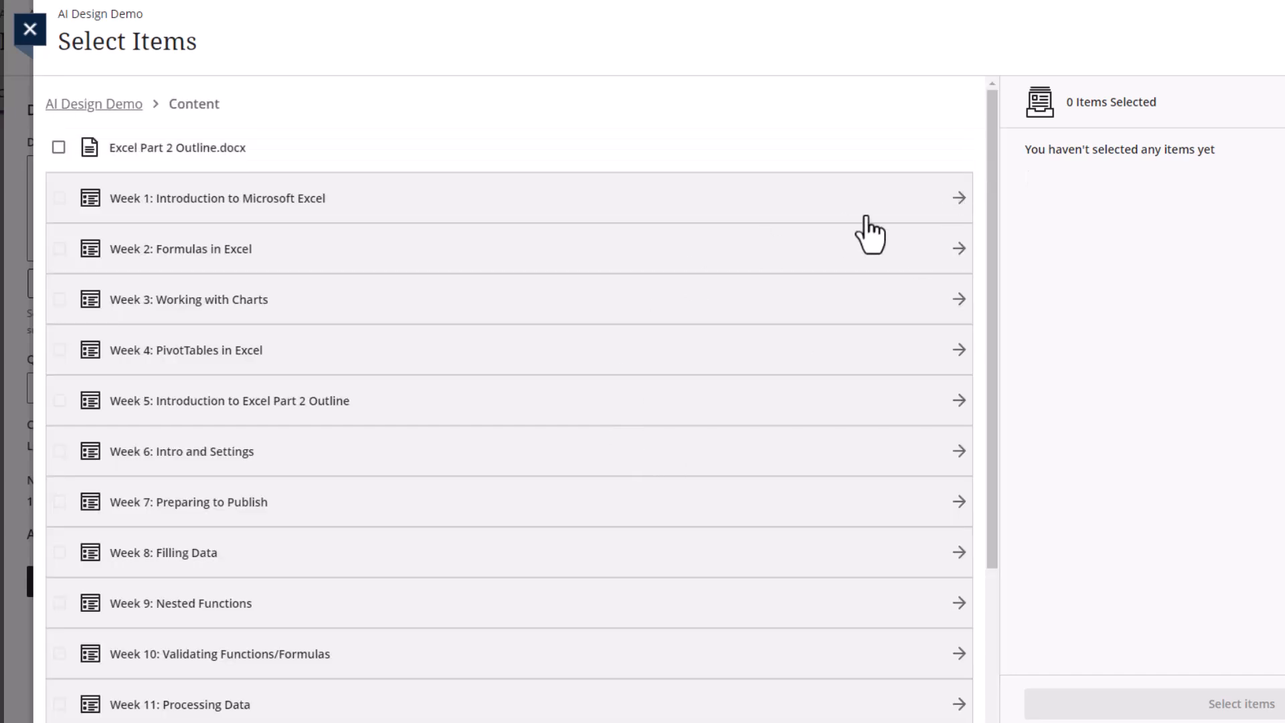
pyautogui.click(887, 200)
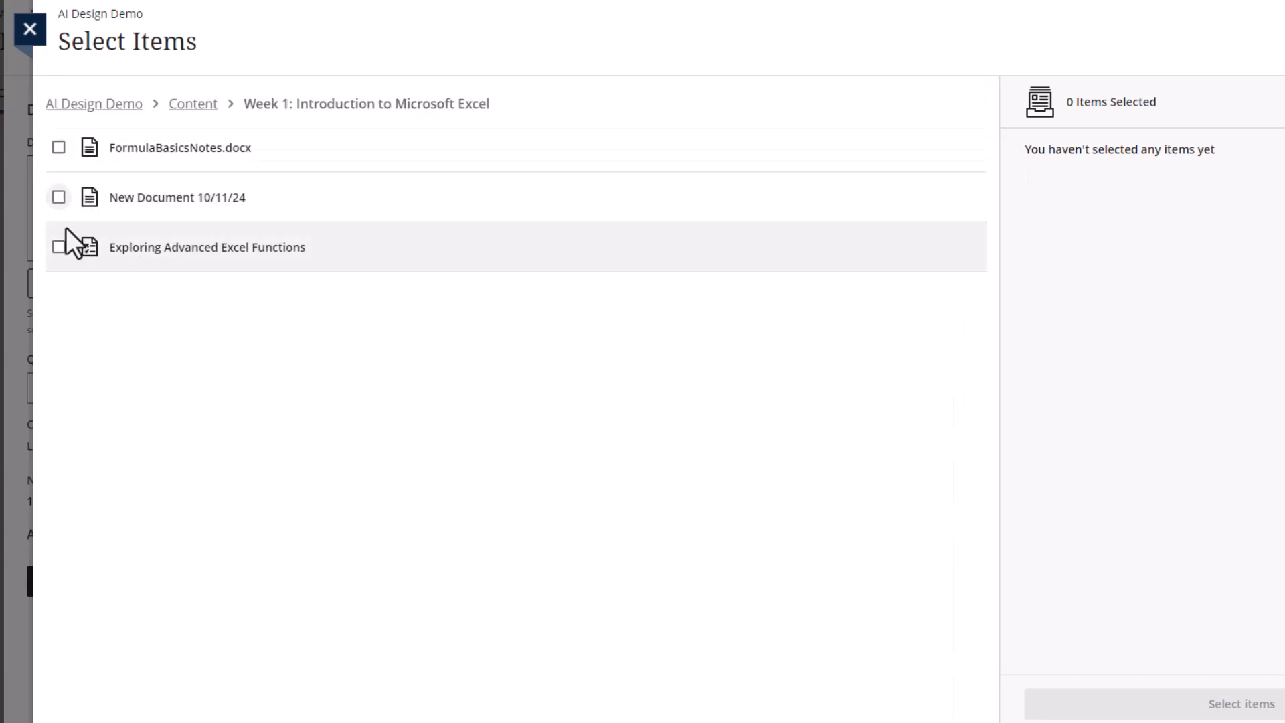
pyautogui.click(59, 147)
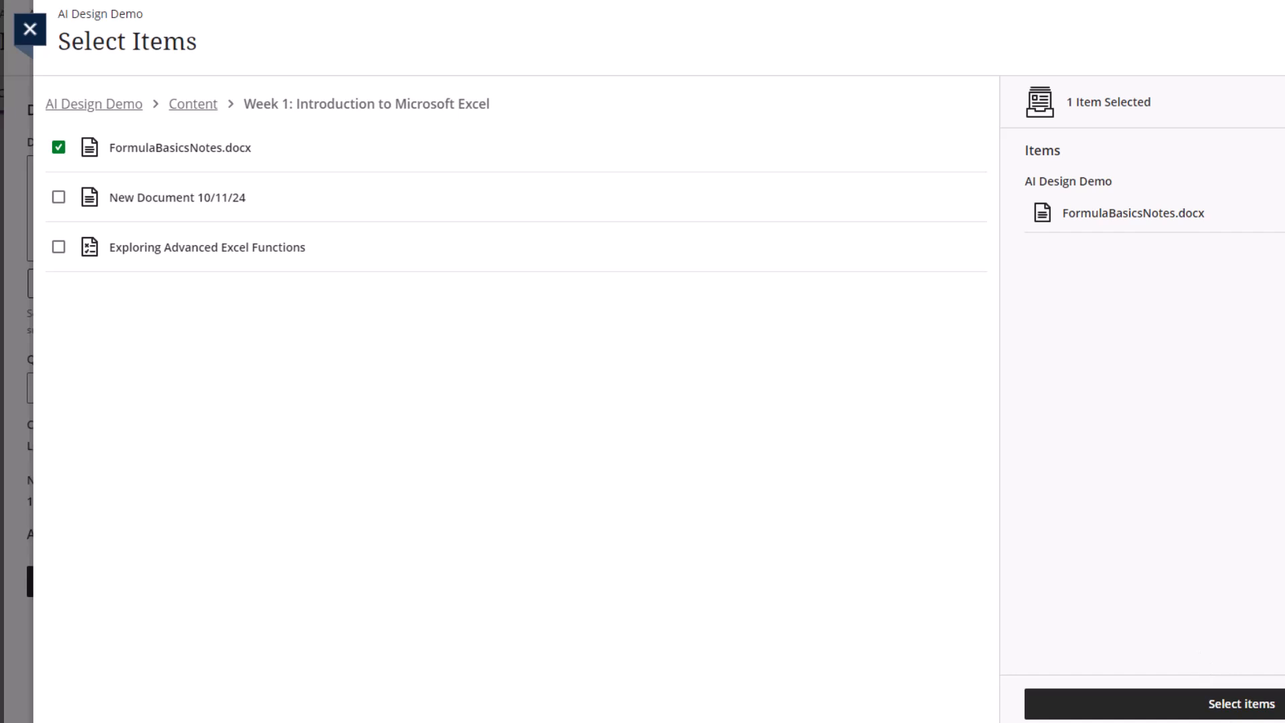
pyautogui.click(1181, 710)
# Look through the question type choices for the generated questions, keeping "Inspire me!"
pyautogui.click(174, 390)
pyautogui.click(39, 401)
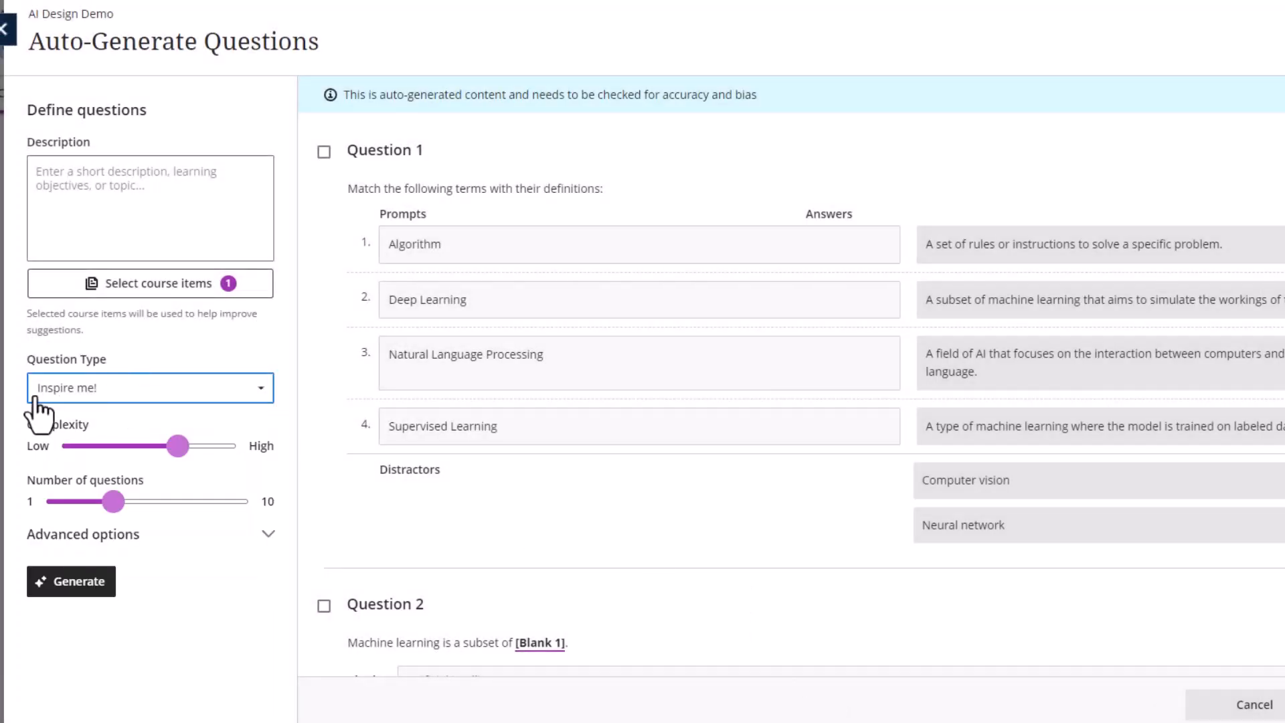
pyautogui.click(122, 399)
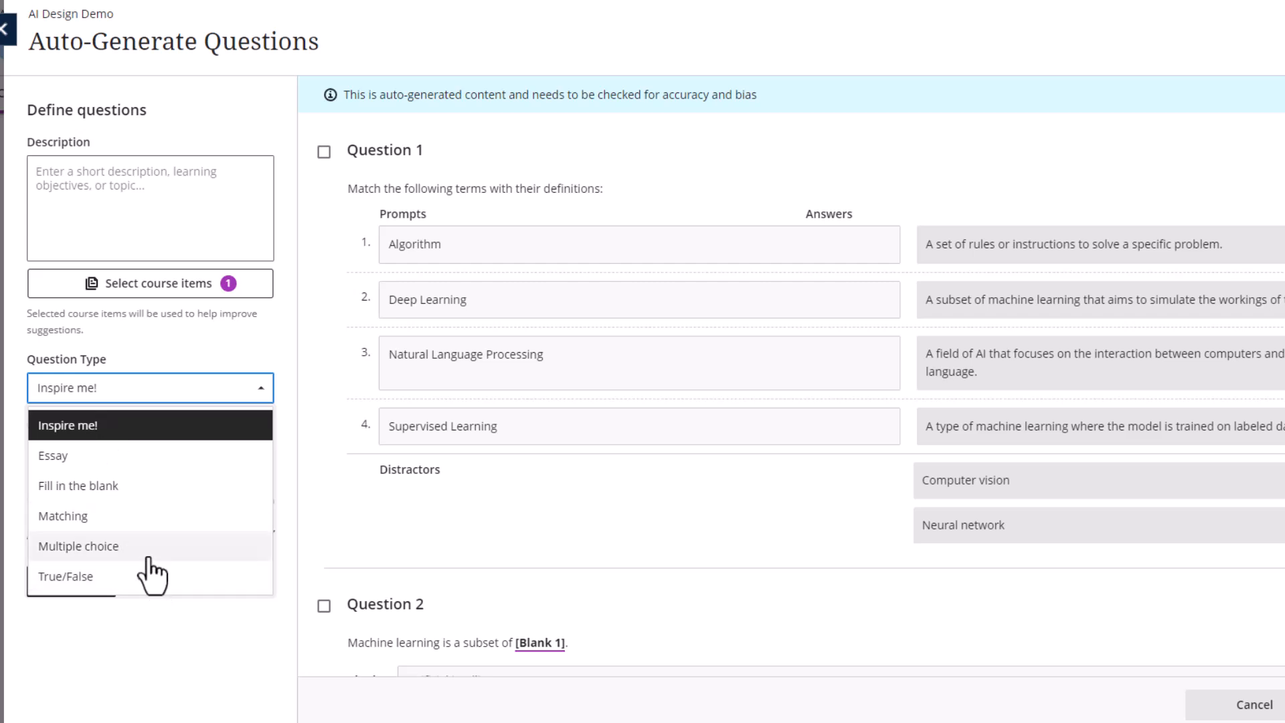
pyautogui.click(208, 335)
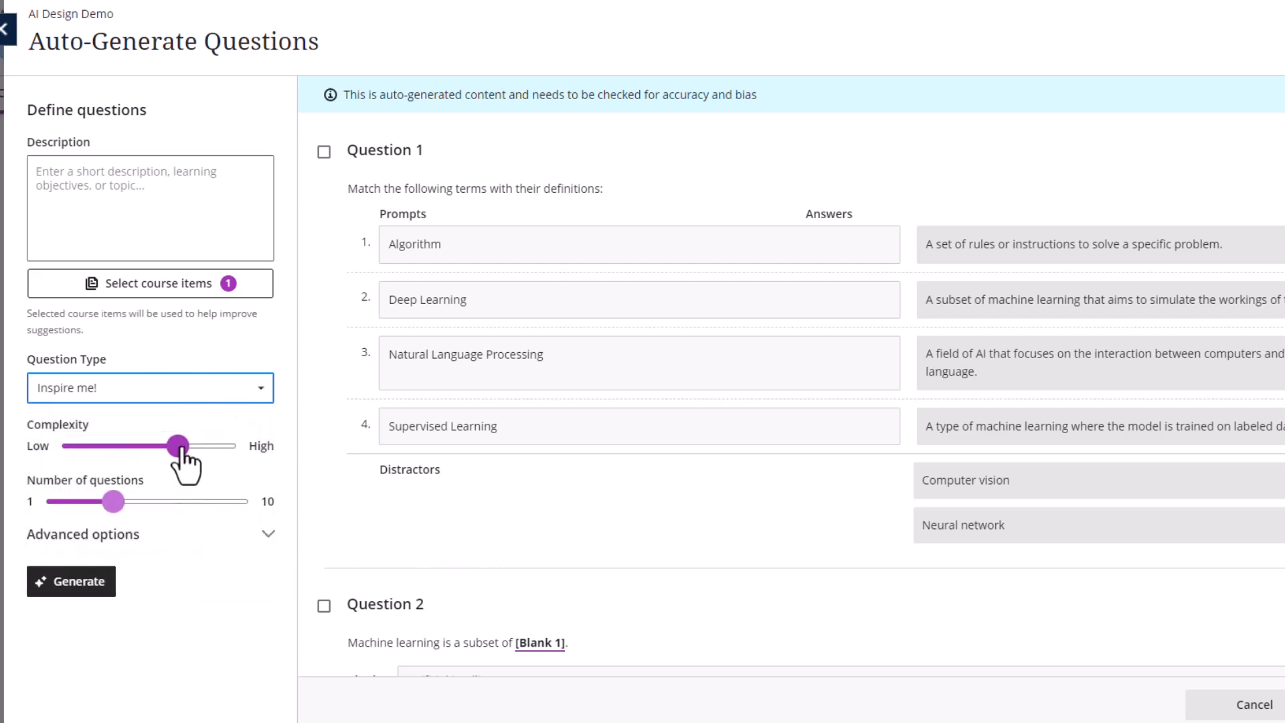
# Set the number of questions to 10 and generate the questions
pyautogui.click(110, 504)
pyautogui.moveTo(112, 504); pyautogui.dragTo(249, 503)
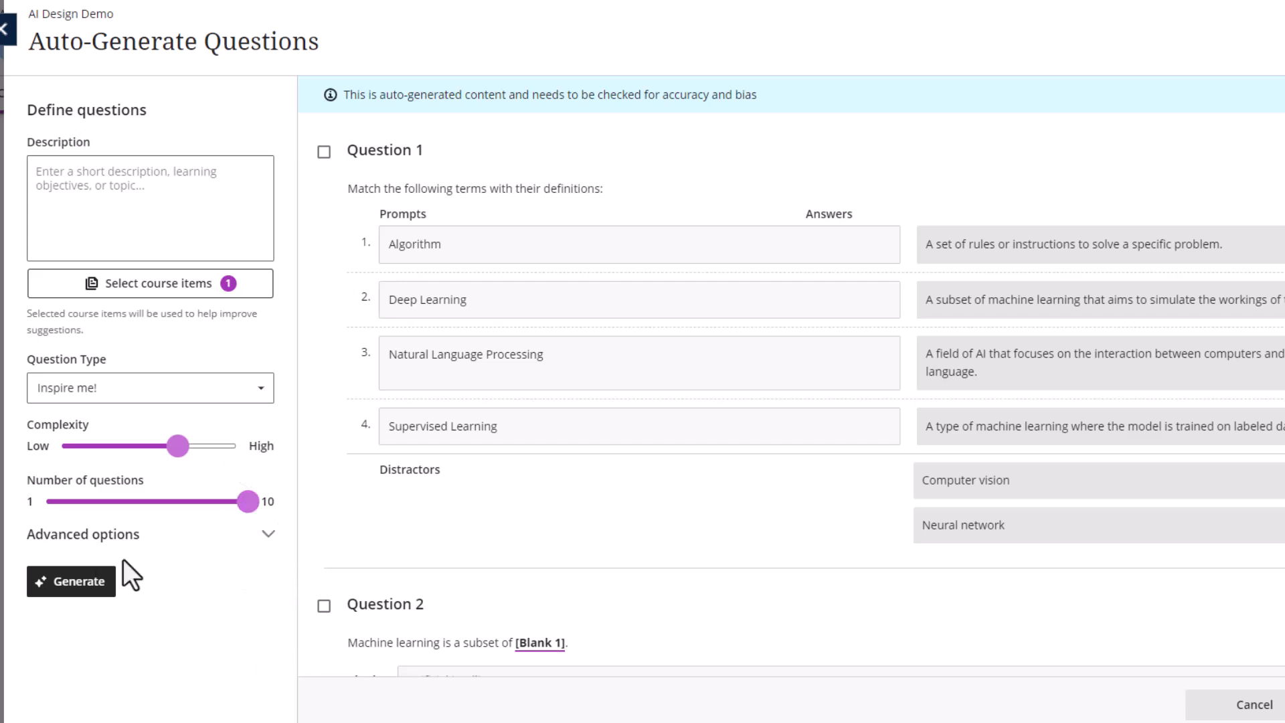
pyautogui.click(65, 587)
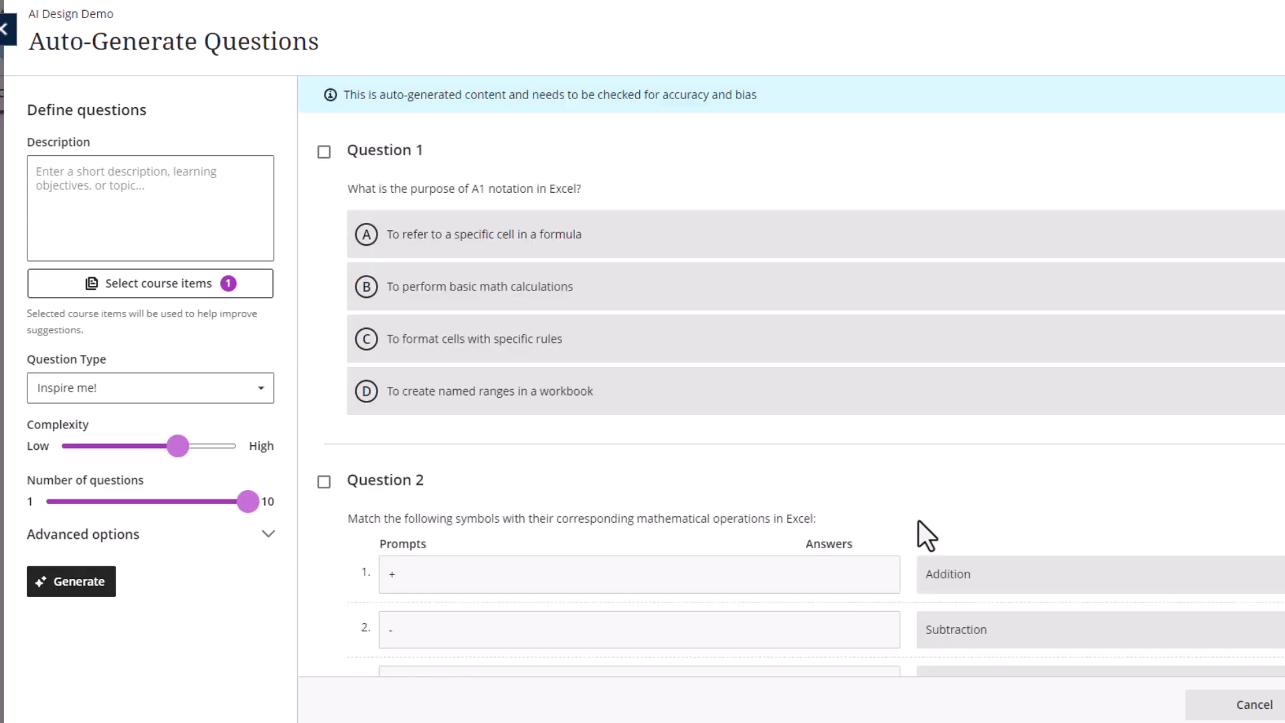
# Review the first generated questions and select Question 4, which asks how to start a formula in Excel
pyautogui.scroll(-4, 861, 436)
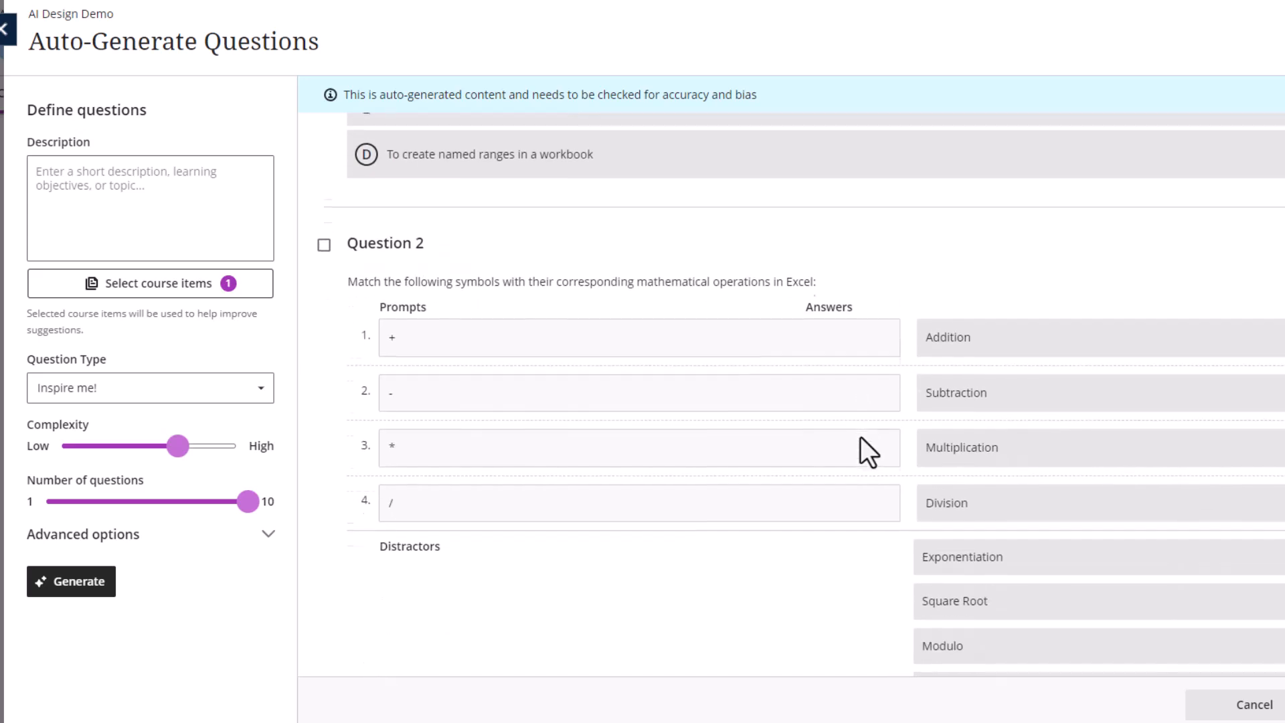
pyautogui.scroll(-9, 861, 438)
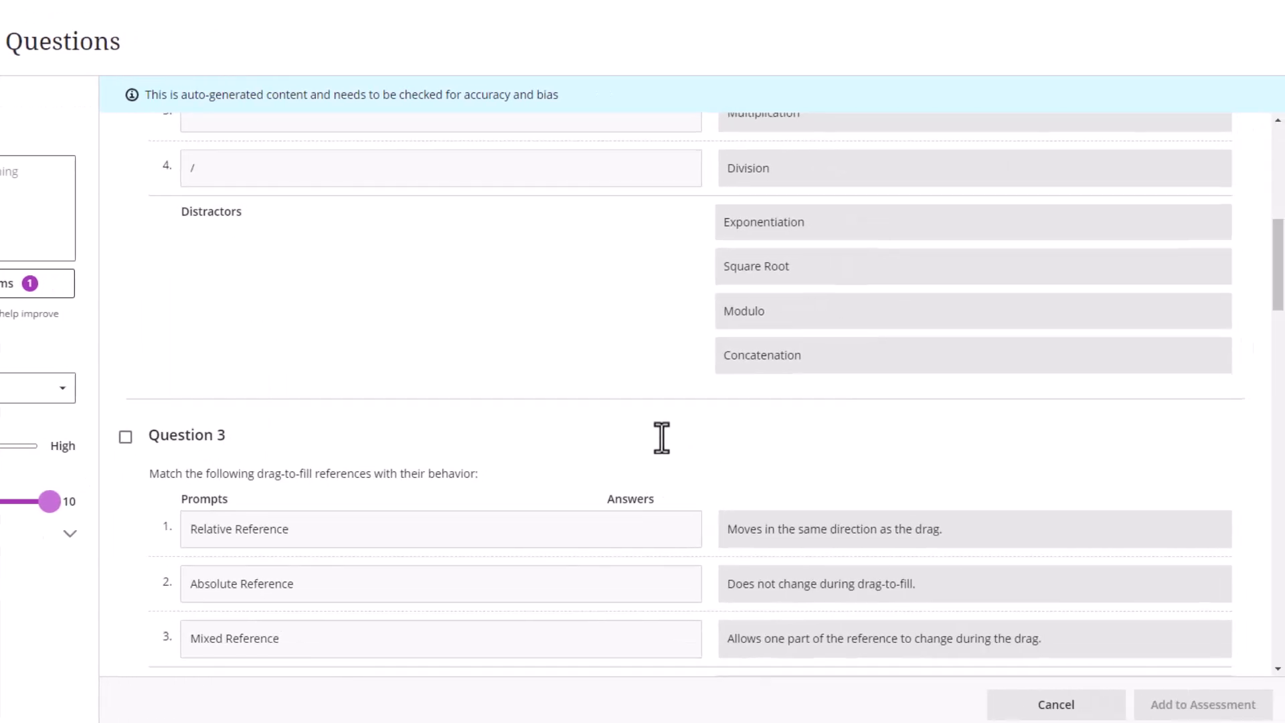
pyautogui.scroll(-2, 661, 437)
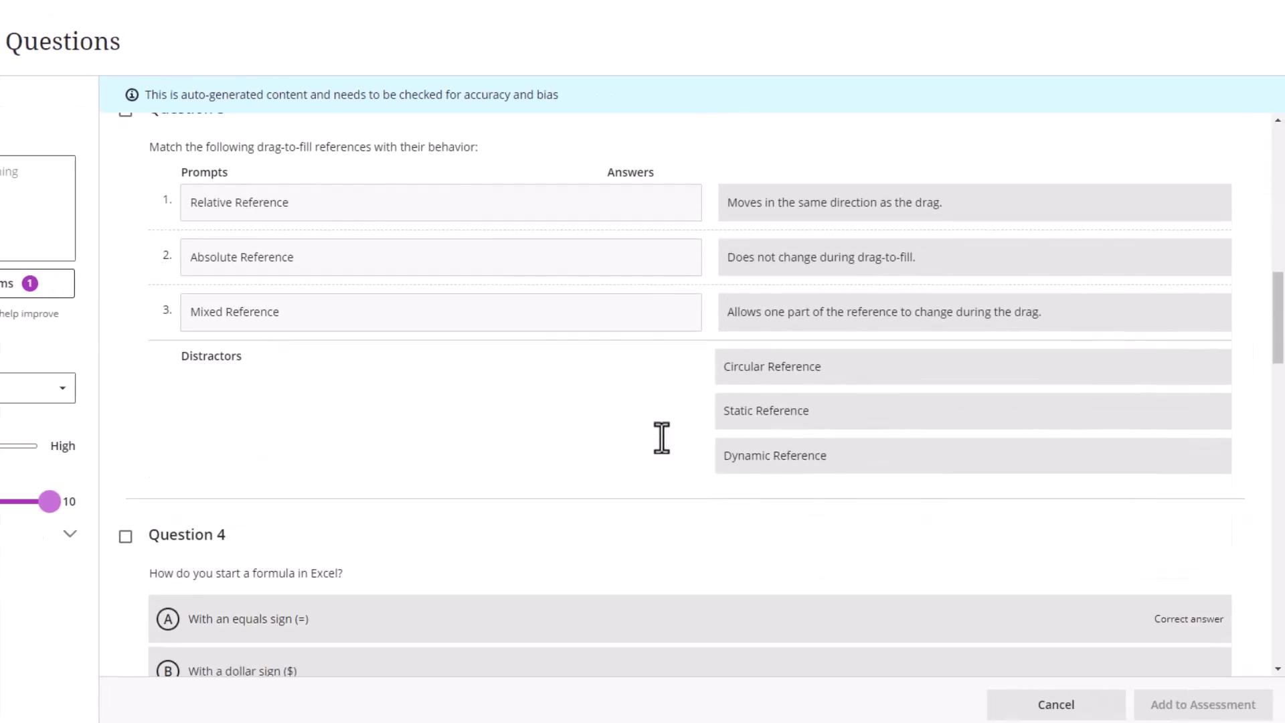
pyautogui.scroll(-4, 661, 438)
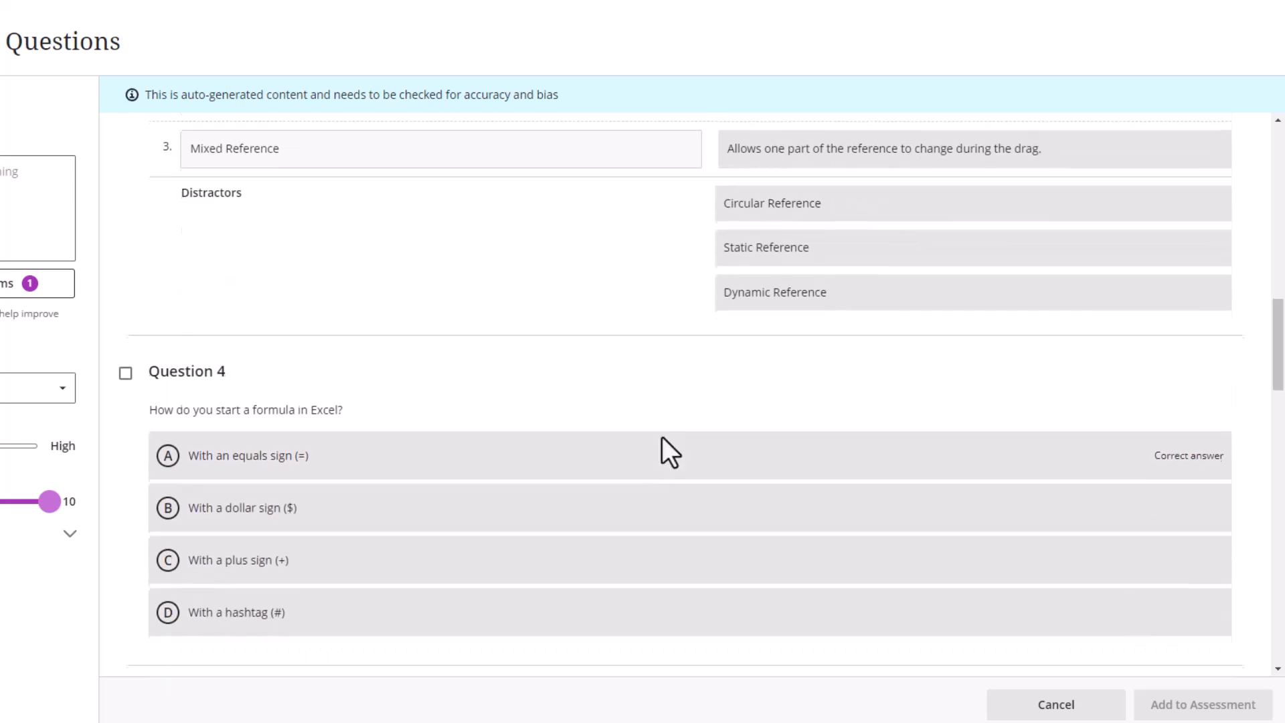
pyautogui.scroll(-4, 653, 436)
pyautogui.scroll(-2, 653, 436)
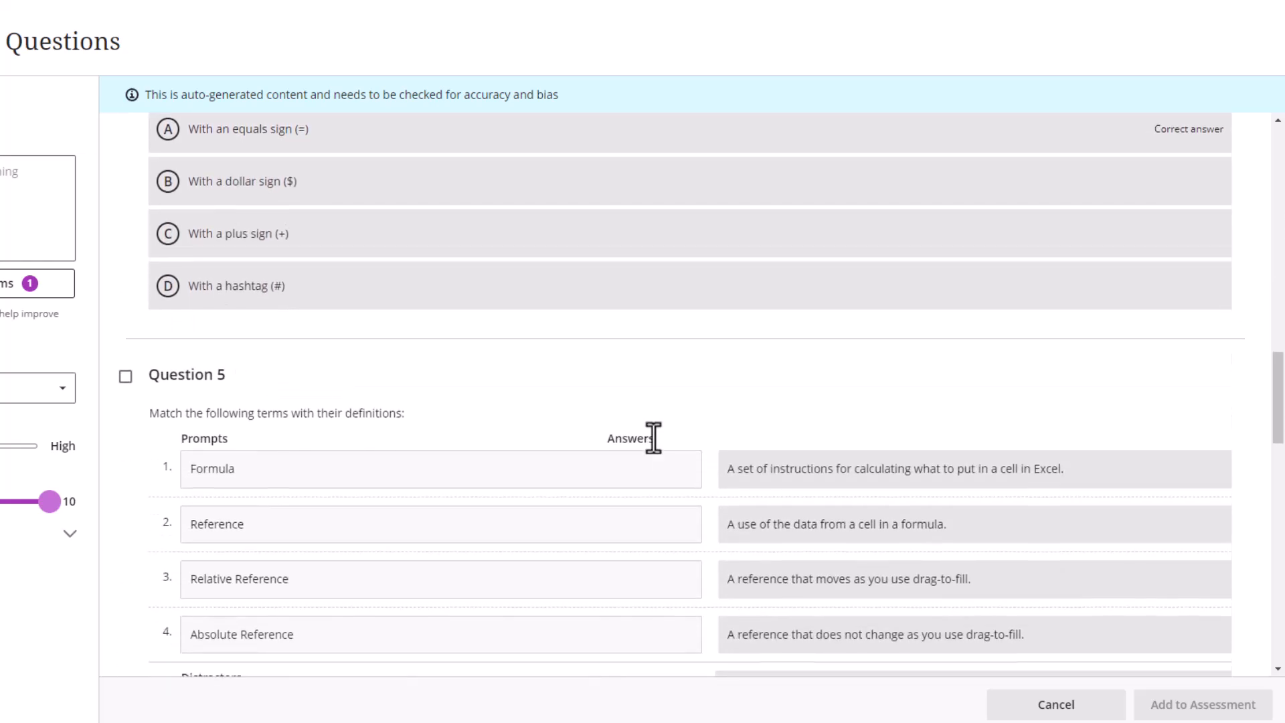
pyautogui.scroll(5, 653, 436)
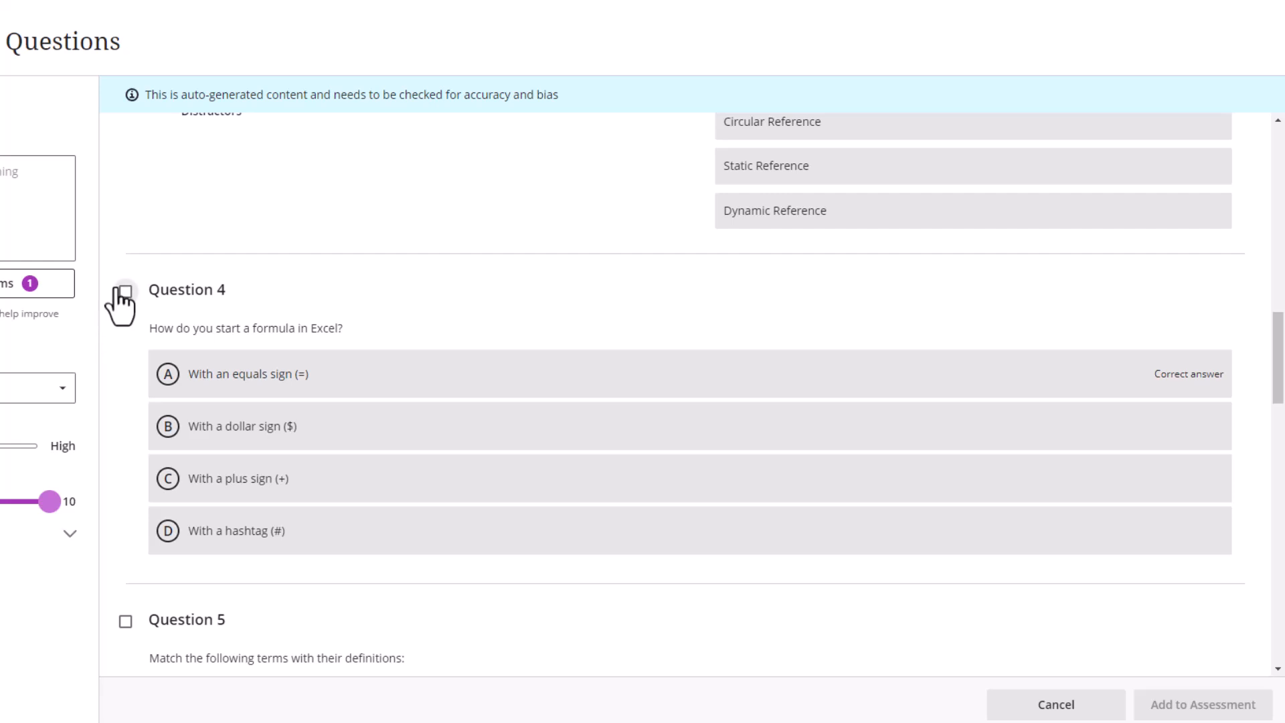
pyautogui.click(125, 291)
# Select generated Questions 6, 7 and 8 as well and add all the selected questions to the assessment
pyautogui.scroll(-14, 228, 529)
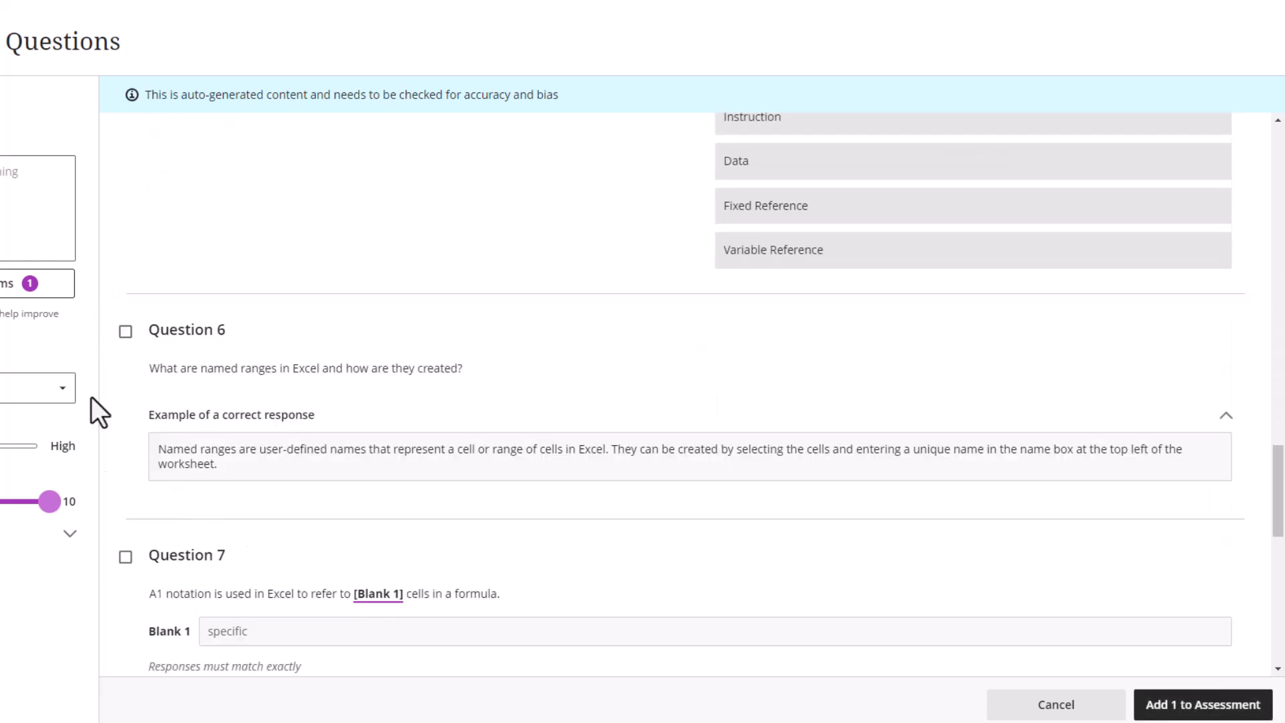
pyautogui.click(125, 331)
pyautogui.click(127, 557)
pyautogui.scroll(-4, 338, 568)
pyautogui.click(126, 499)
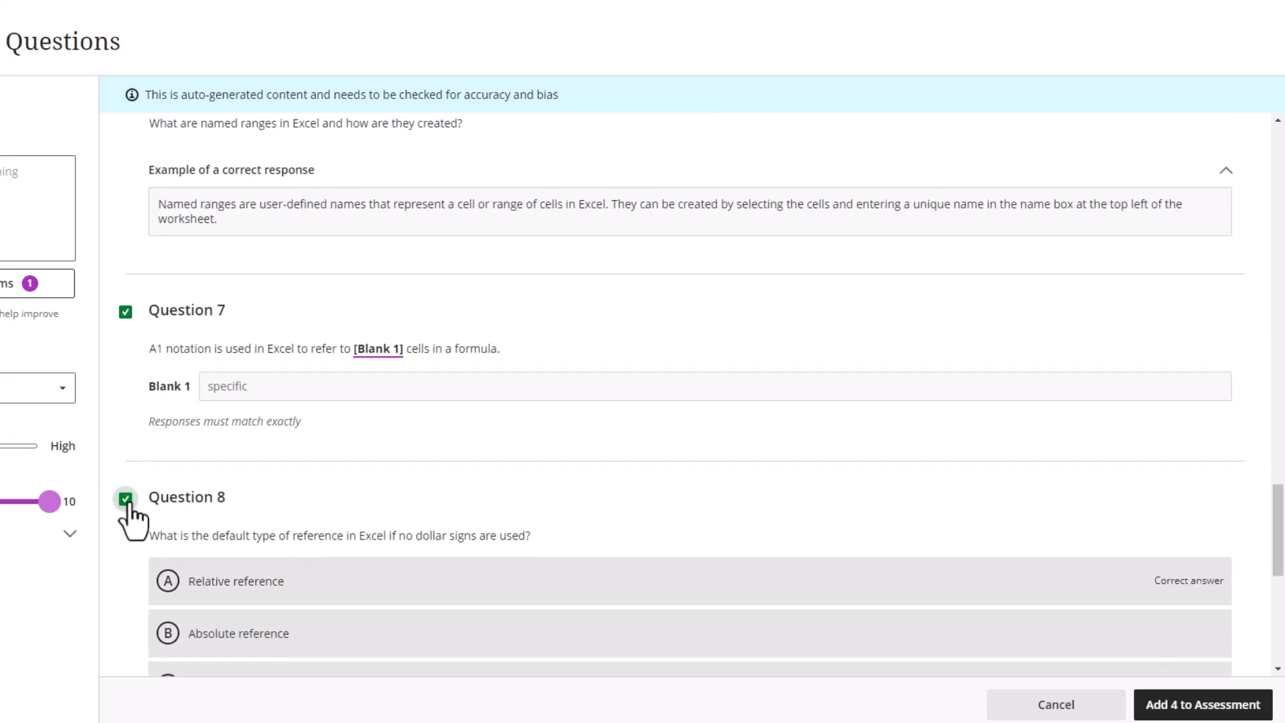
pyautogui.scroll(-3, 502, 512)
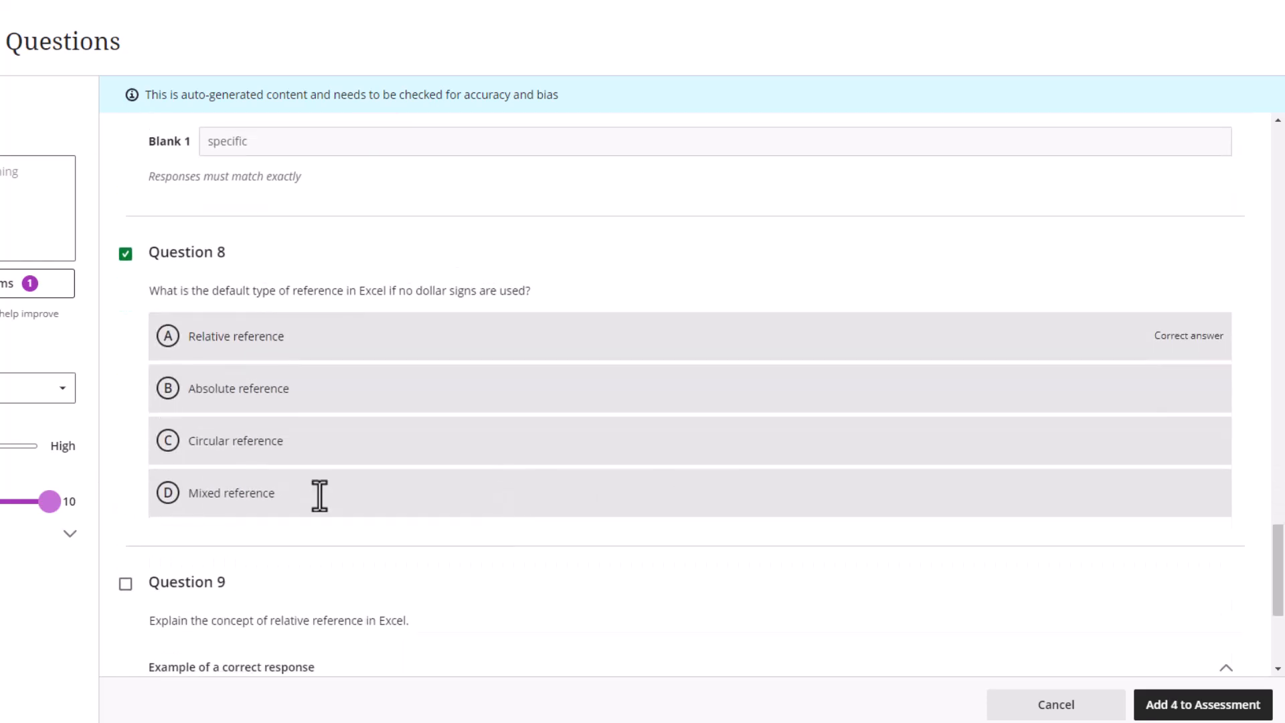
pyautogui.click(1170, 716)
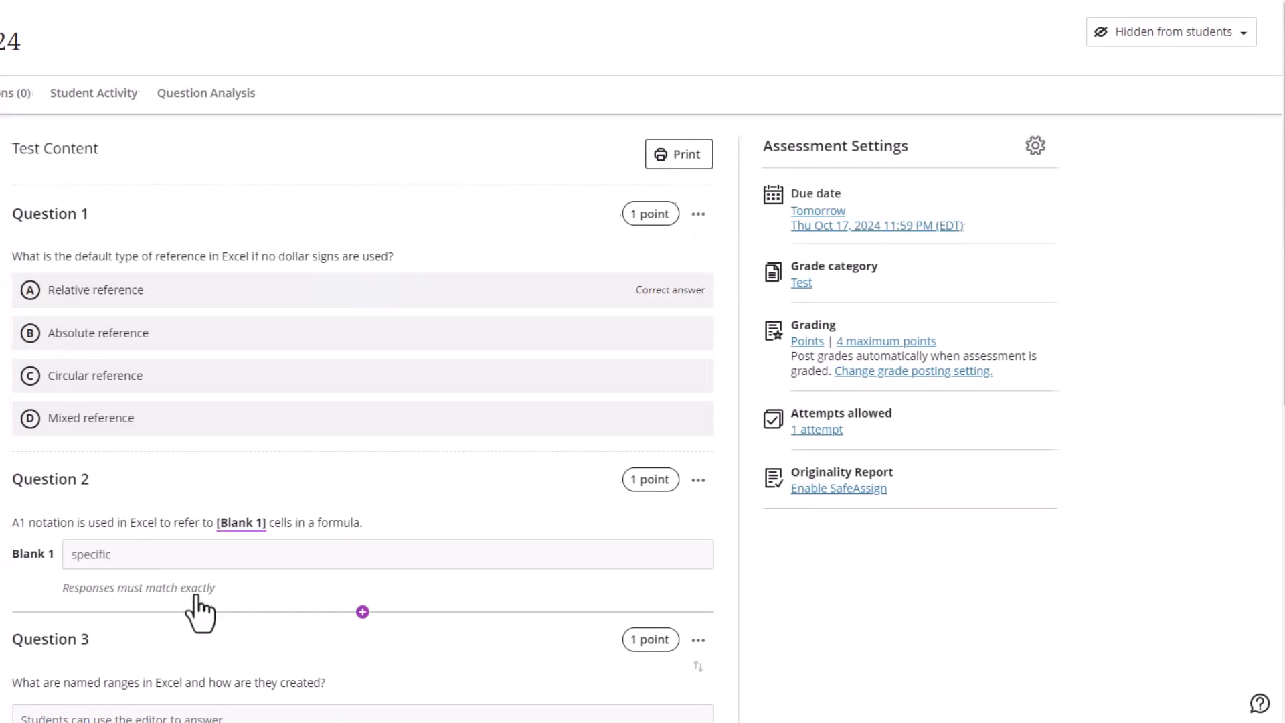